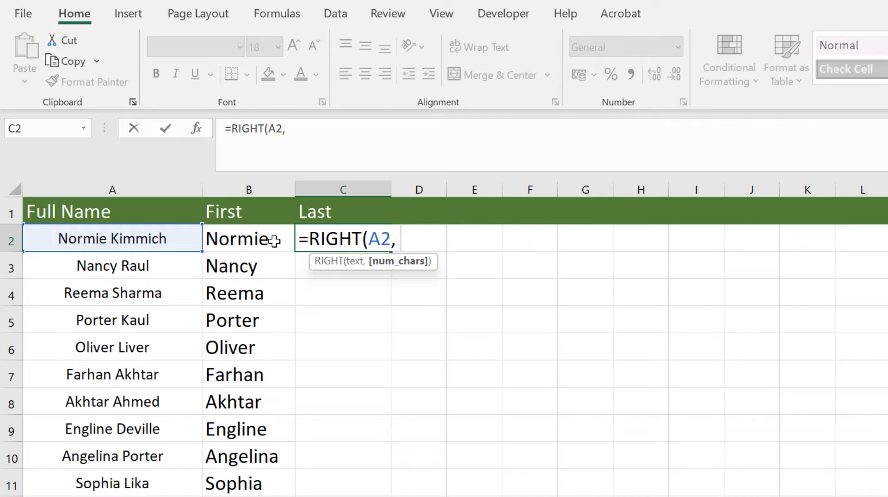
Extend the RIGHT formula in C2 with LEN(A2) - and the beginning of a FIND function
{"action": "type", "text": "LEN("}
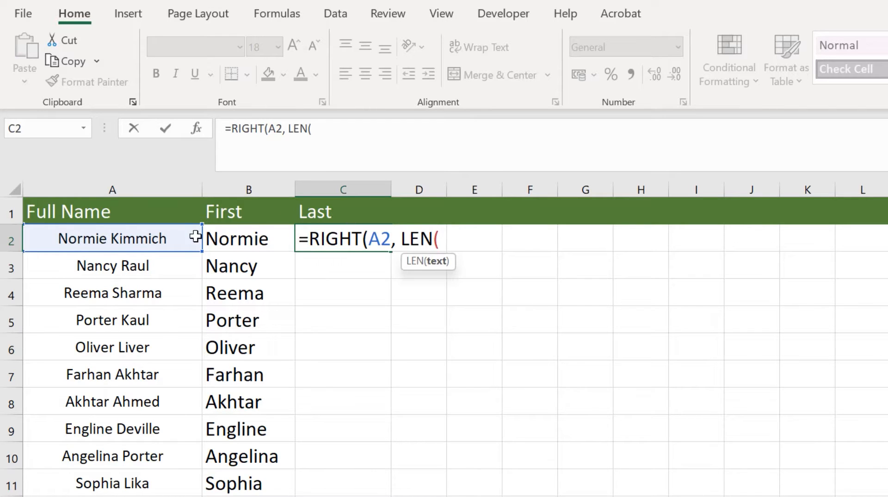
{"action": "left_click", "coordinate": [177, 245]}
{"action": "type", "text": ") -"}
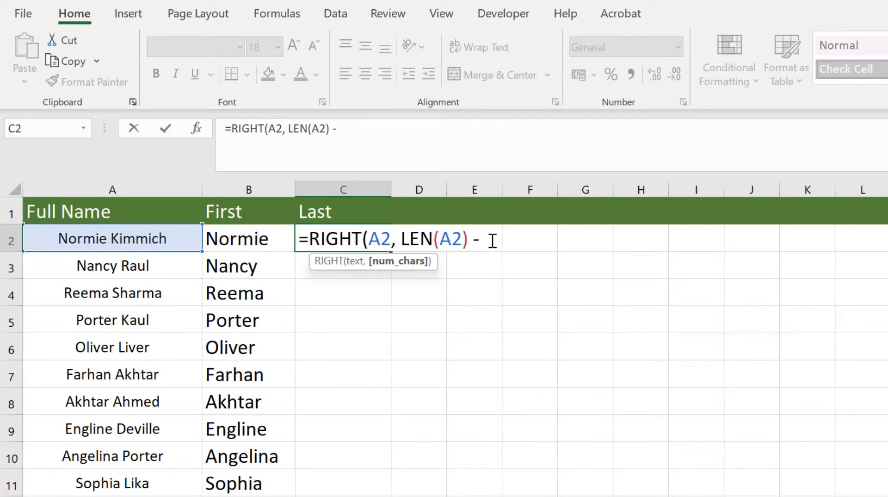
{"action": "type", "text": "FIN"}
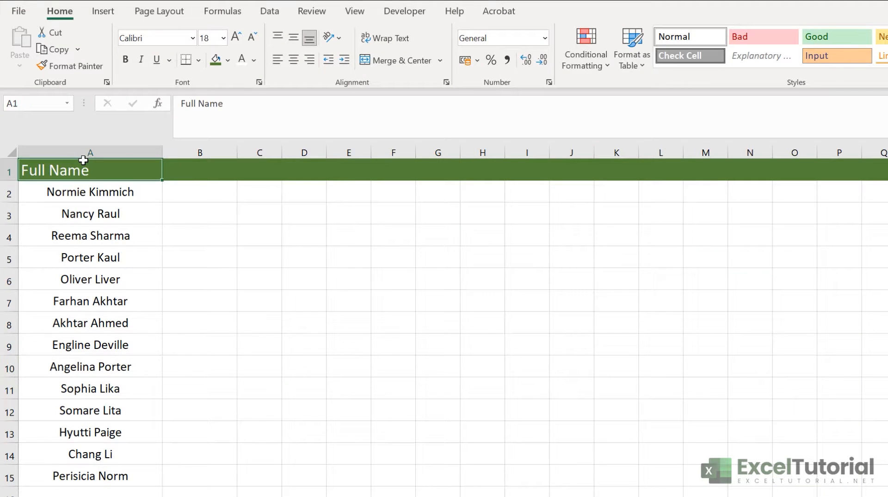
{"action": "left_click_drag", "start_coordinate": [91, 191], "coordinate": [105, 463]}
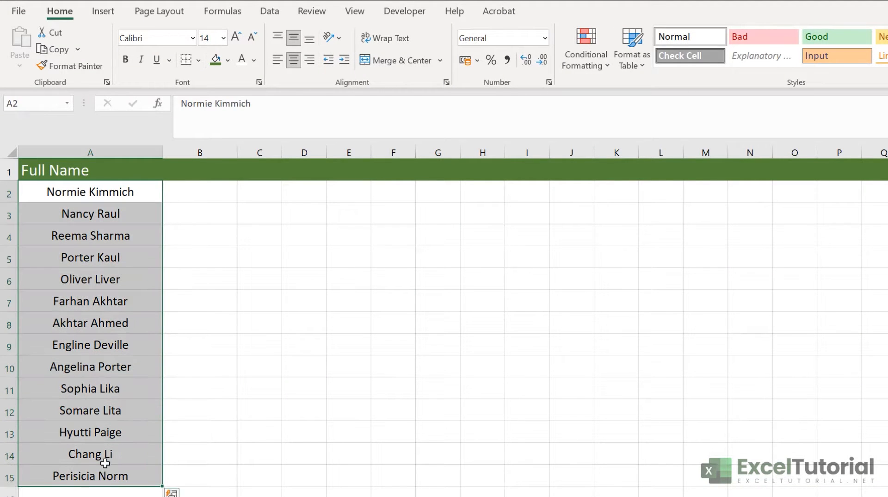
{"action": "left_click", "coordinate": [105, 297]}
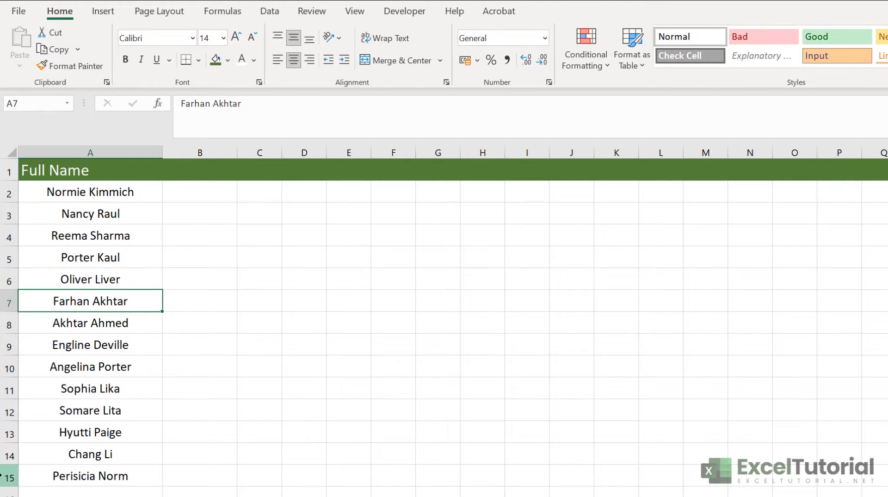
{"action": "left_click", "coordinate": [202, 192]}
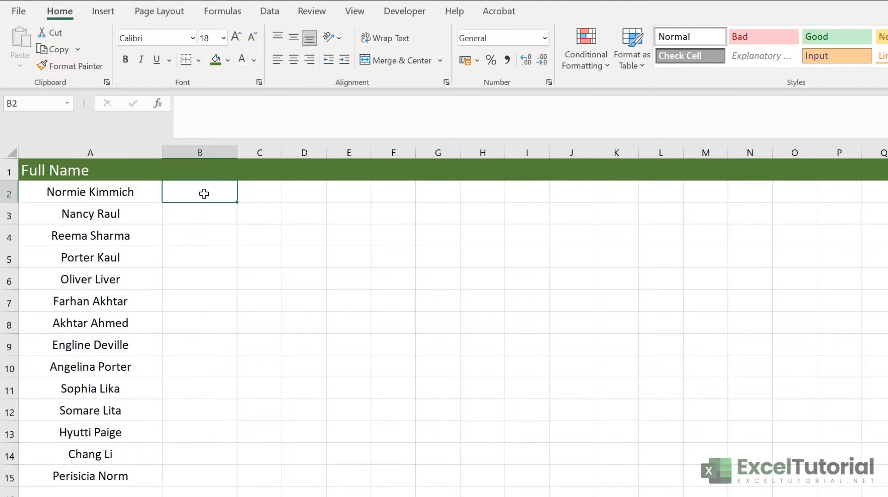
Enter the headers First in B1 and Last in C1, and widen column C
{"action": "left_click", "coordinate": [204, 166]}
{"action": "type", "text": "First"}
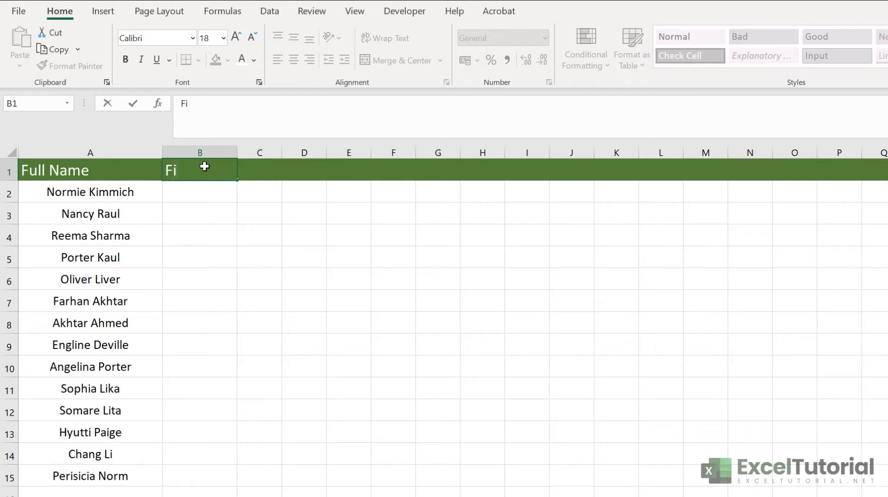
{"action": "key", "text": "Tab"}
{"action": "type", "text": "Last"}
{"action": "key", "text": "Return"}
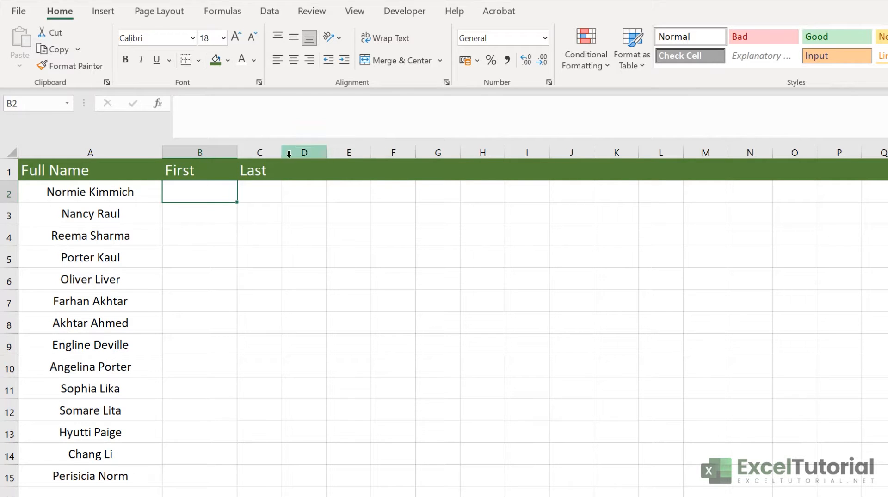
{"action": "left_click_drag", "start_coordinate": [282, 153], "coordinate": [314, 152]}
Examine the full names in column A to see how the first and last names are separated
{"action": "left_click", "coordinate": [287, 232]}
{"action": "left_click_drag", "start_coordinate": [78, 188], "coordinate": [86, 475]}
{"action": "left_click", "coordinate": [273, 197]}
{"action": "left_click", "coordinate": [210, 196]}
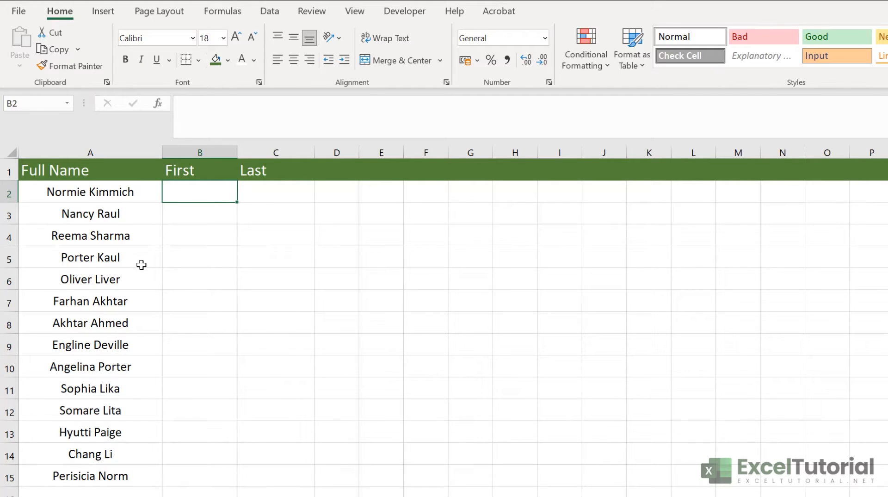
{"action": "left_click", "coordinate": [92, 197]}
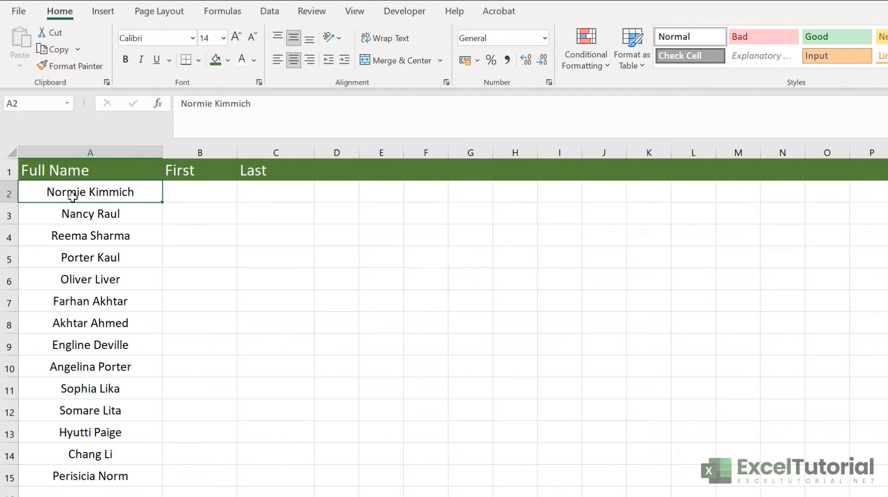
{"action": "left_click", "coordinate": [77, 215]}
{"action": "left_click", "coordinate": [79, 237]}
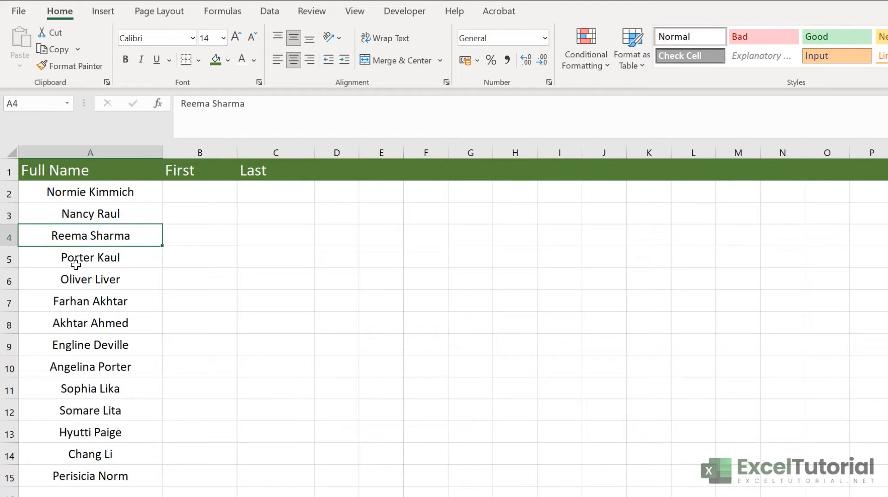
{"action": "left_click", "coordinate": [73, 256]}
{"action": "left_click", "coordinate": [65, 279]}
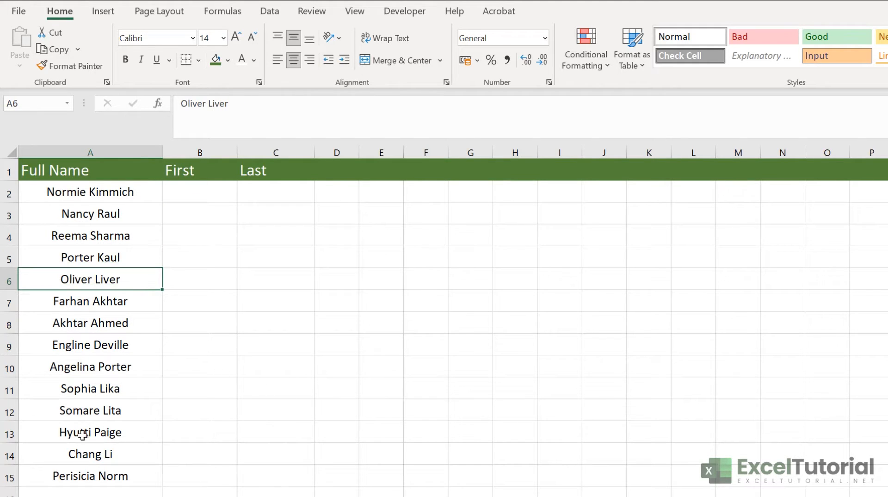
{"action": "left_click", "coordinate": [84, 192]}
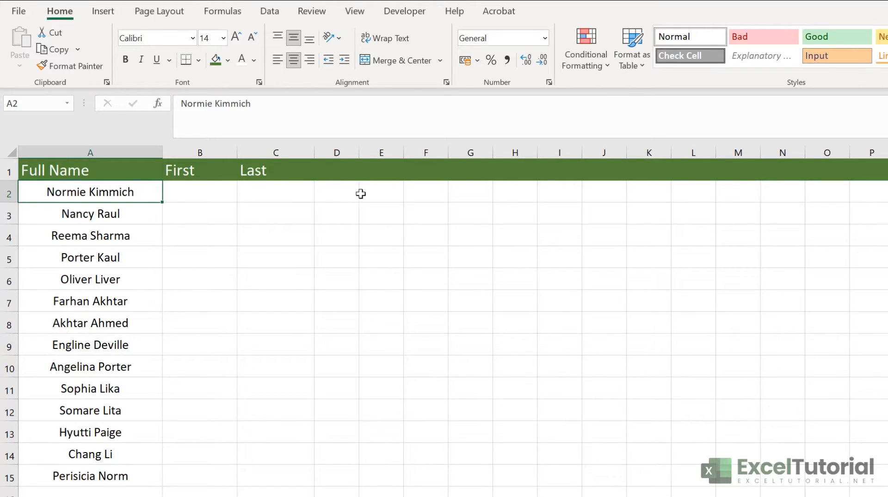
Enter the formula =LEFT(A2, FIND(" ", A2)) in B2 to extract the first name
{"action": "double_click", "coordinate": [192, 193]}
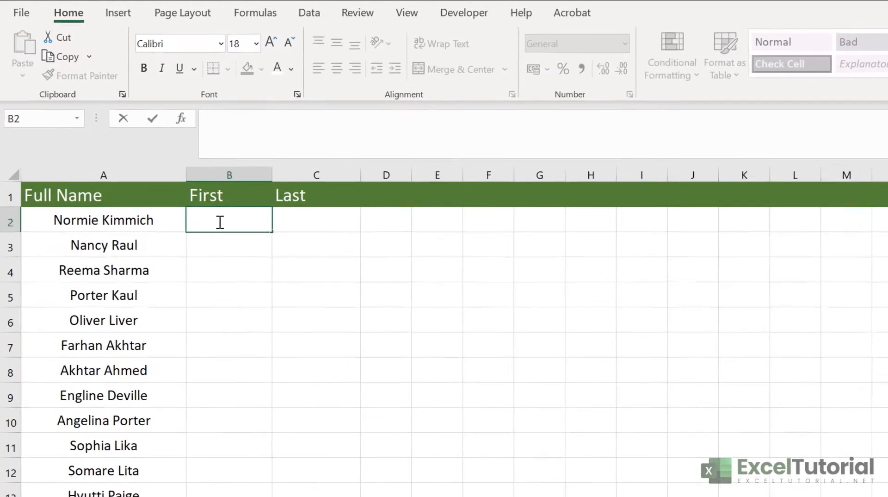
{"action": "type", "text": "=LEFT"}
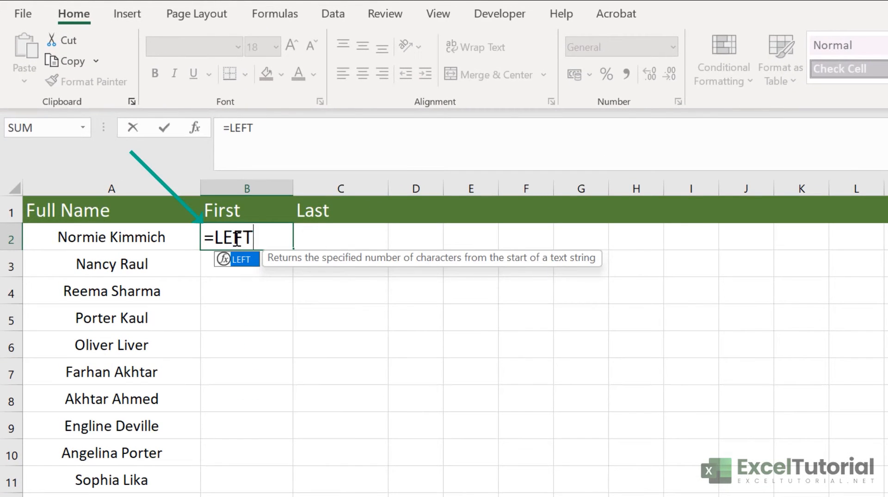
{"action": "type", "text": "("}
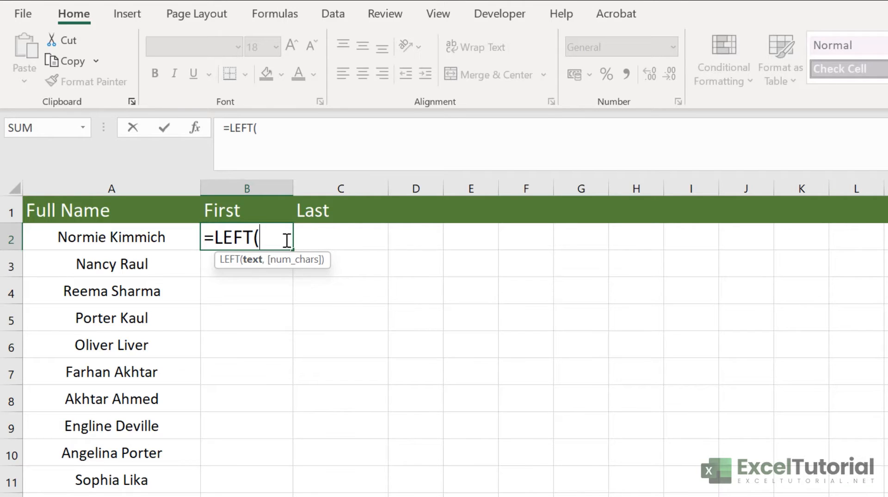
{"action": "left_click", "coordinate": [124, 236]}
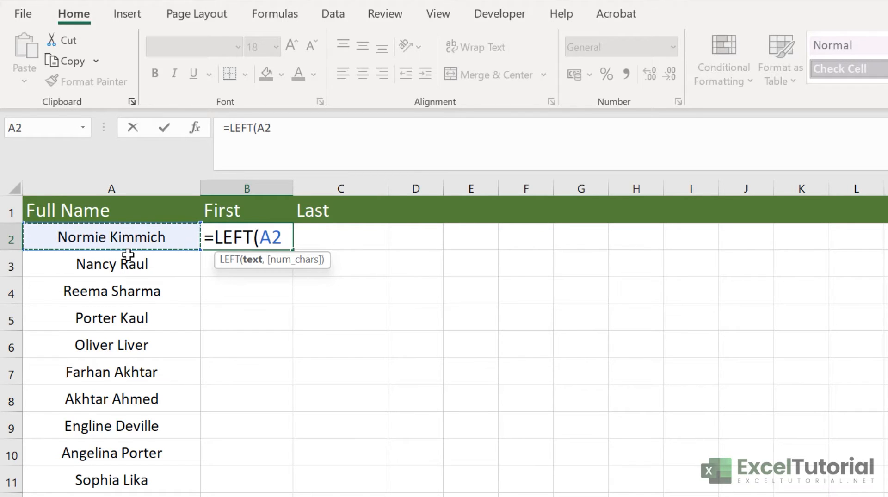
{"action": "type", "text": ","}
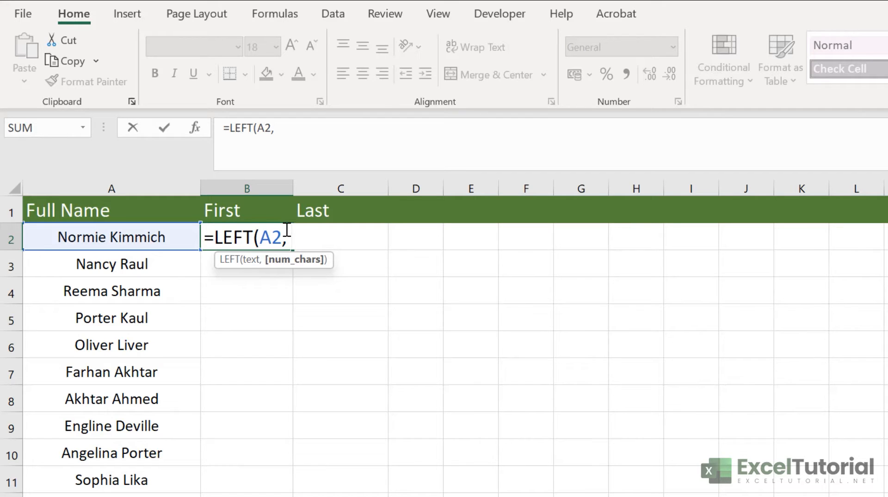
{"action": "type", "text": "FIND"}
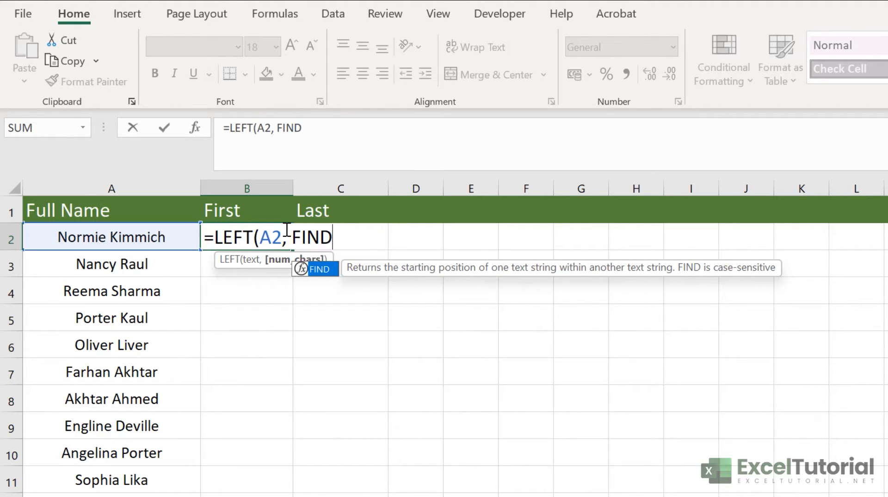
{"action": "type", "text": "("}
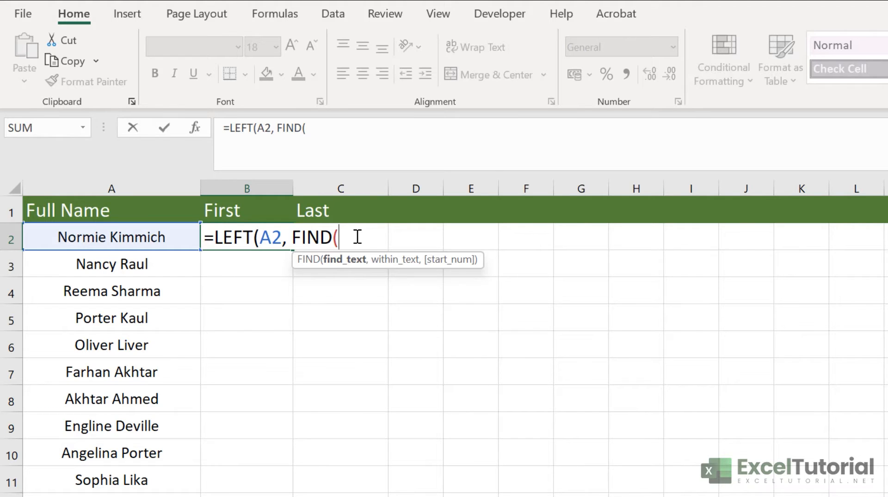
{"action": "type", "text": "\","}
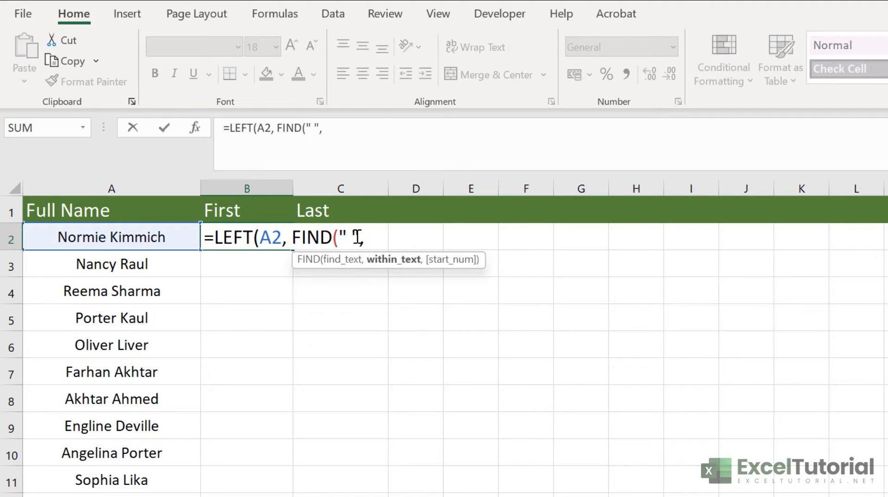
{"action": "left_click", "coordinate": [138, 239]}
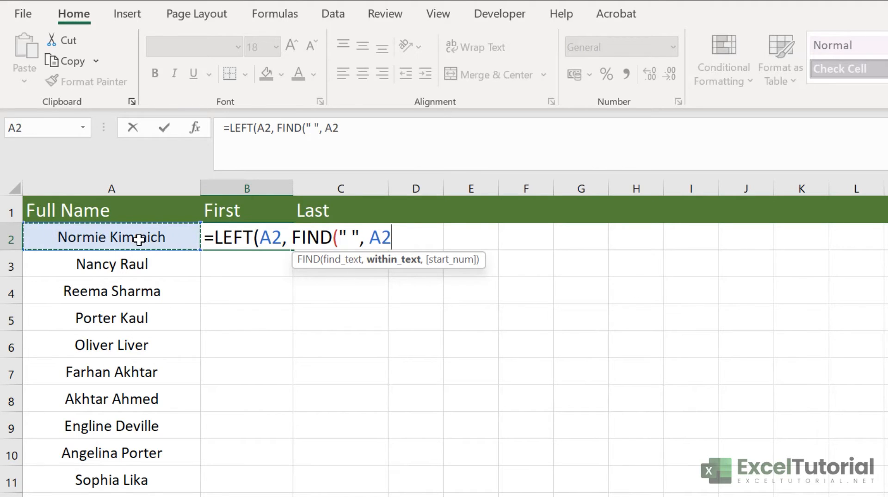
{"action": "type", "text": "))"}
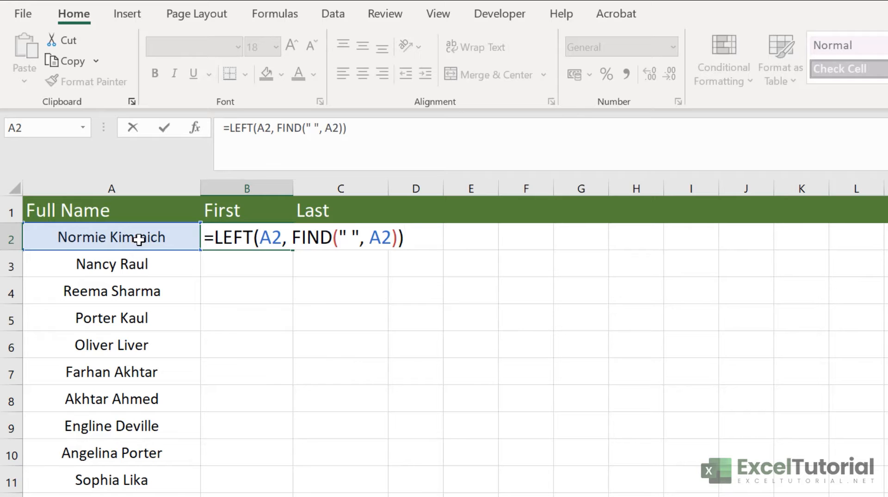
{"action": "key", "text": "Return"}
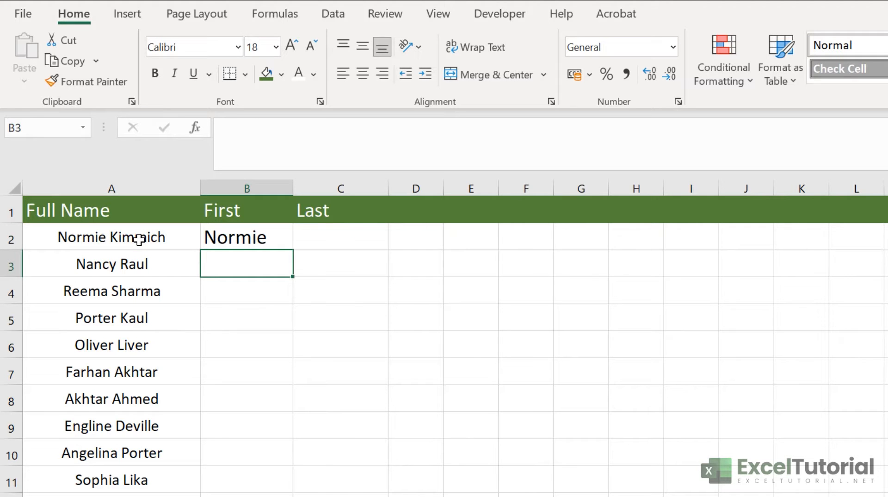
Fill the first-name formula from B2 down through B15
{"action": "left_click", "coordinate": [257, 237]}
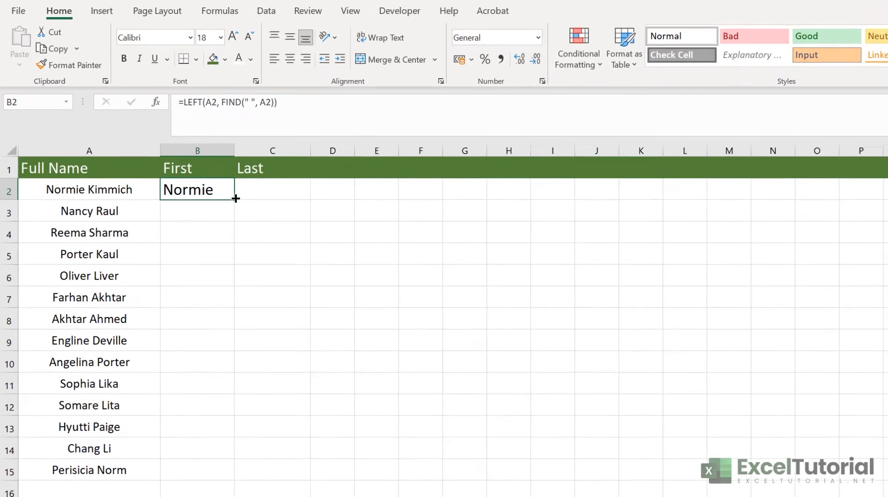
{"action": "double_click", "coordinate": [235, 199]}
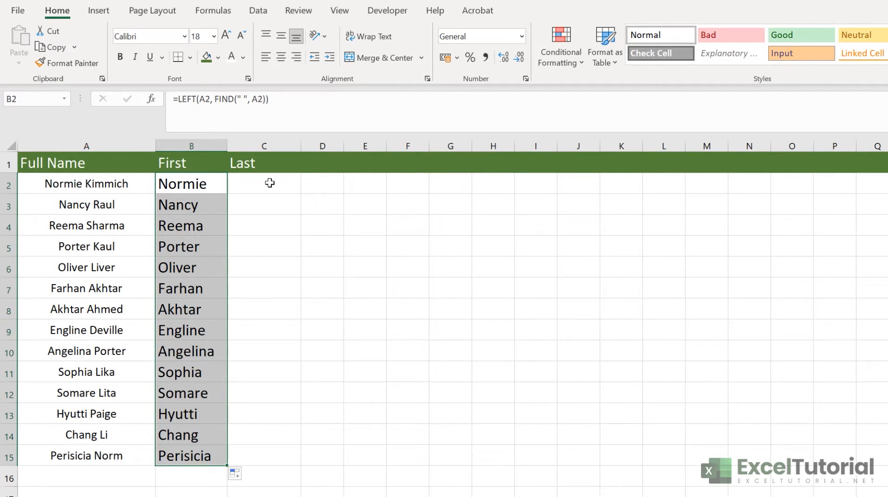
{"action": "left_click", "coordinate": [210, 182]}
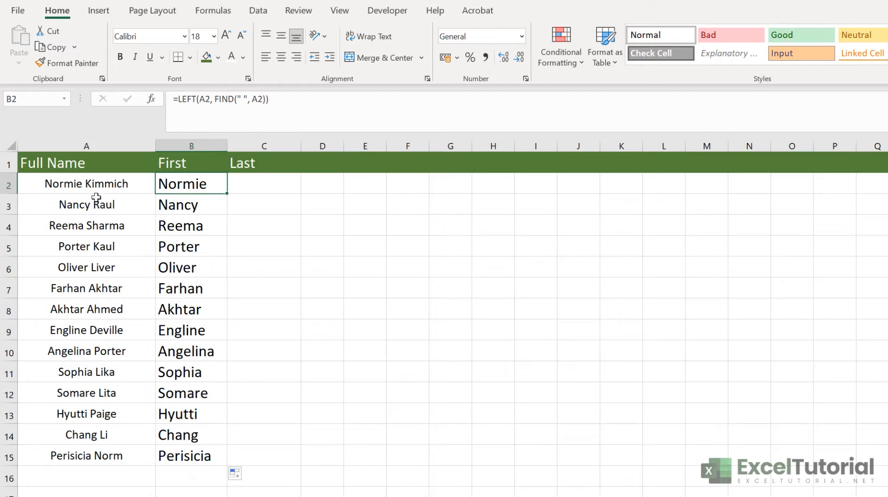
{"action": "left_click", "coordinate": [269, 183]}
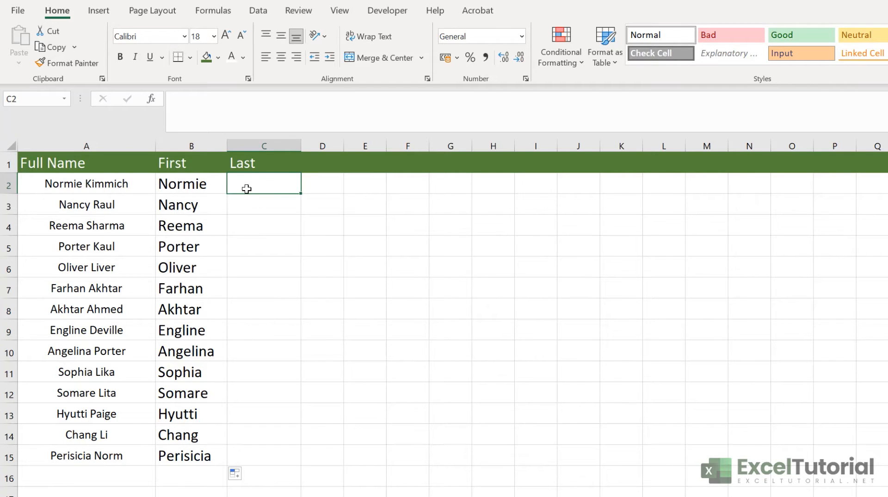
{"action": "left_click_drag", "start_coordinate": [85, 182], "coordinate": [56, 457]}
{"action": "left_click_drag", "start_coordinate": [235, 184], "coordinate": [232, 434]}
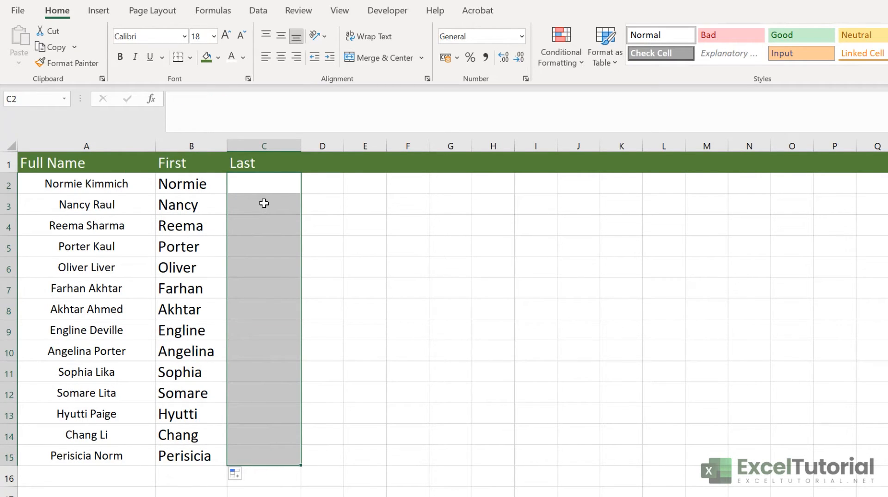
{"action": "left_click", "coordinate": [121, 182]}
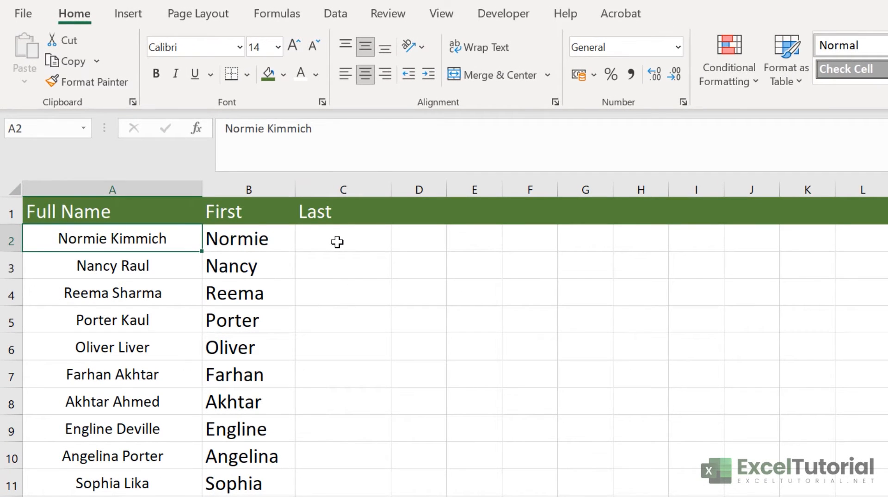
Enter the formula =RIGHT(A2, LEN(A2) - FIND(" ", A2)) in C2 to extract the last name
{"action": "double_click", "coordinate": [337, 241]}
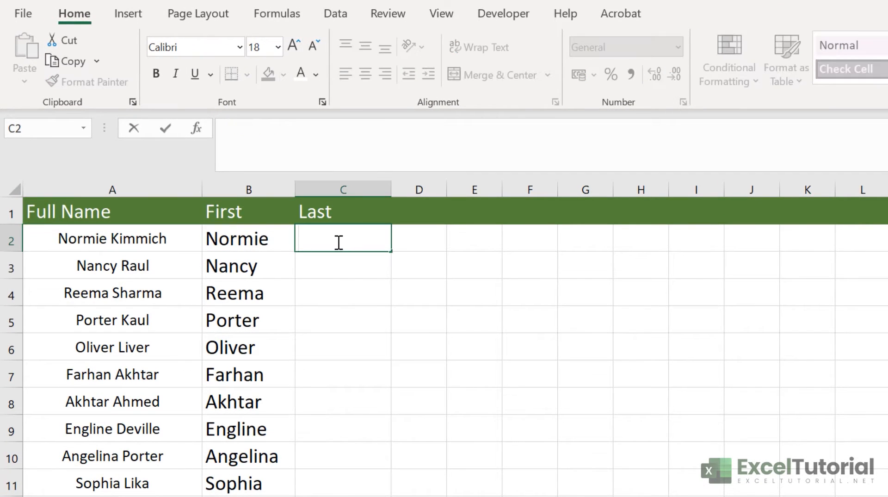
{"action": "type", "text": "=RIGHT("}
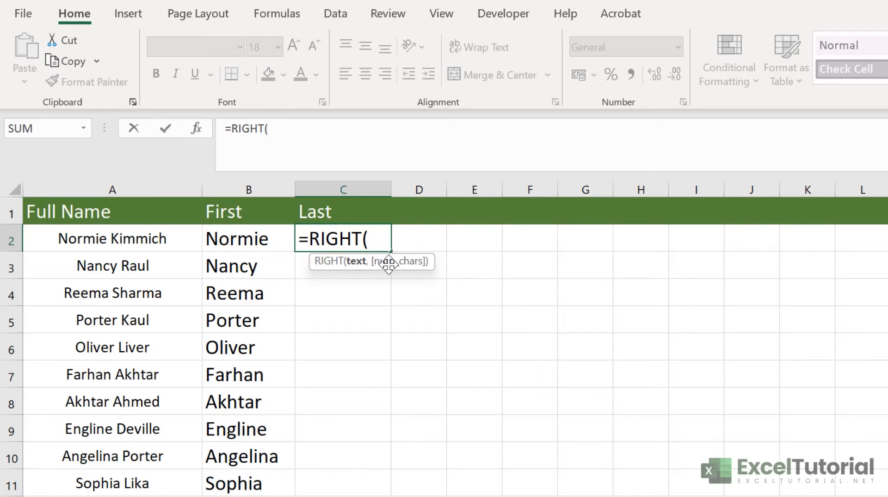
{"action": "left_click", "coordinate": [153, 239]}
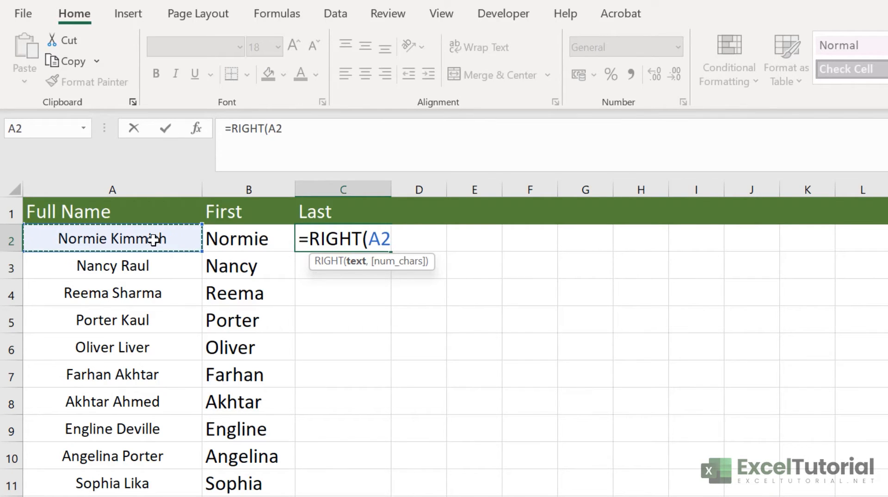
{"action": "type", "text": ","}
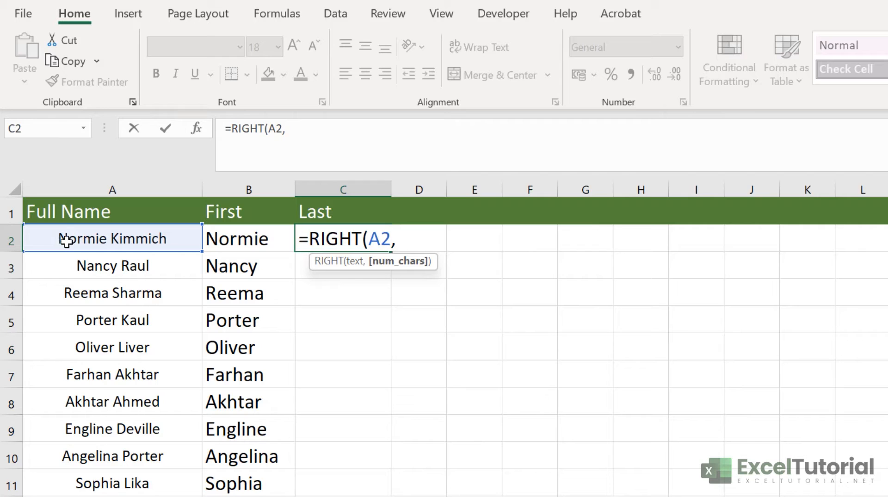
{"action": "type", "text": "LEN("}
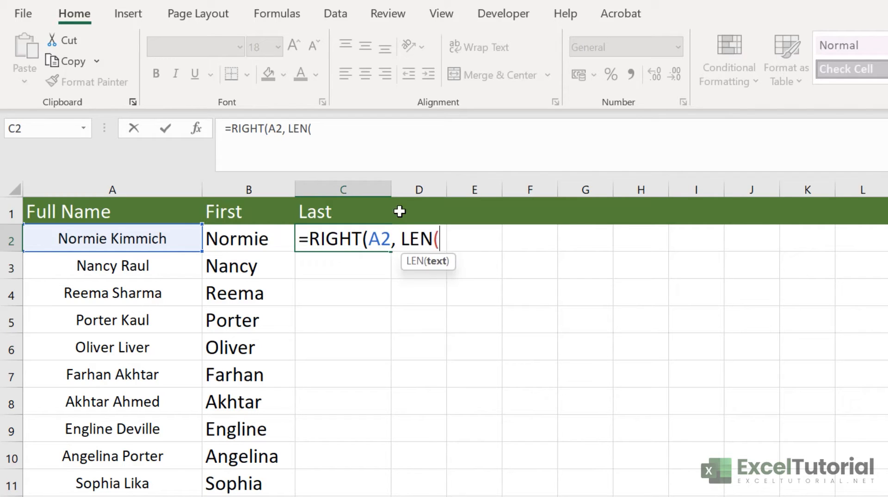
{"action": "left_click", "coordinate": [176, 245]}
{"action": "type", "text": ") -"}
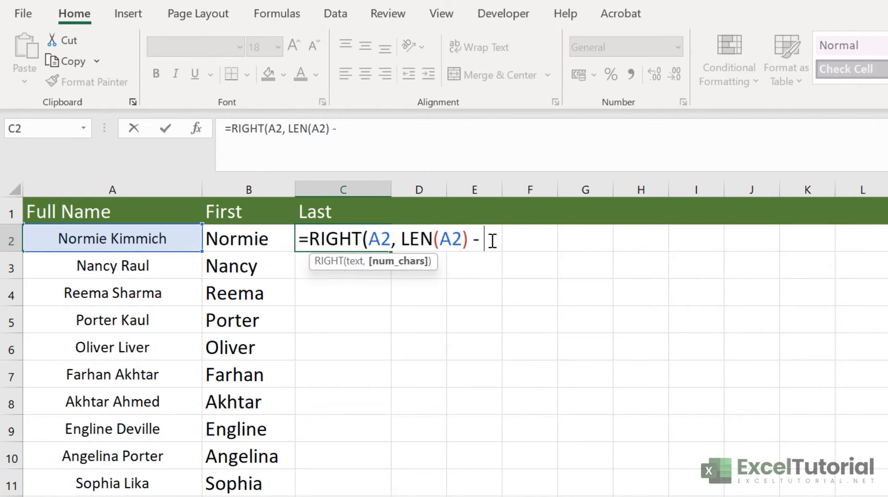
{"action": "type", "text": "FIND("}
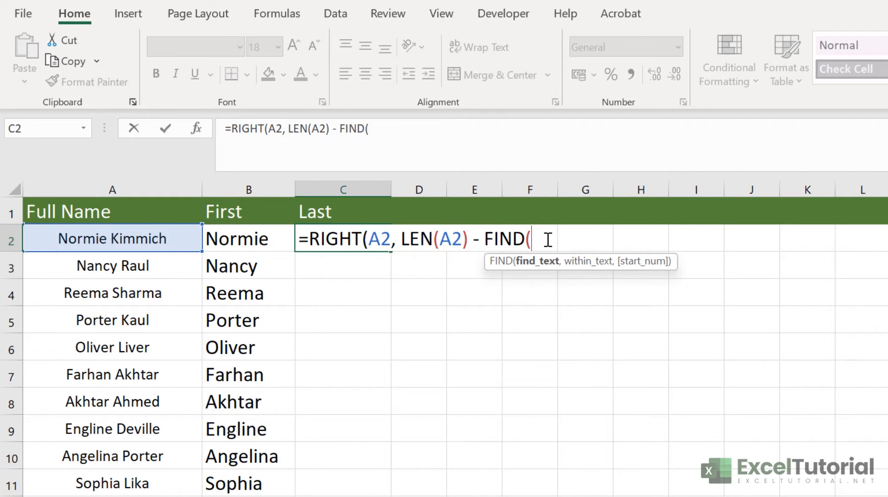
{"action": "type", "text": "\" \","}
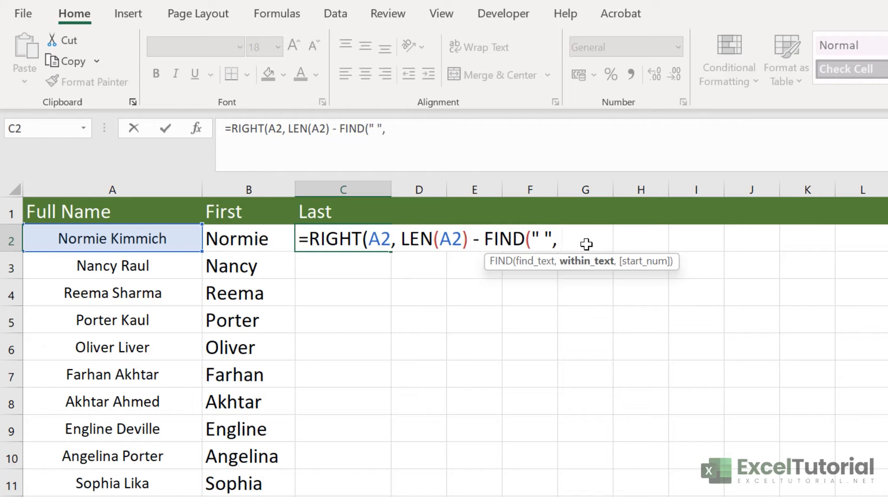
{"action": "left_click", "coordinate": [137, 241]}
{"action": "type", "text": "))"}
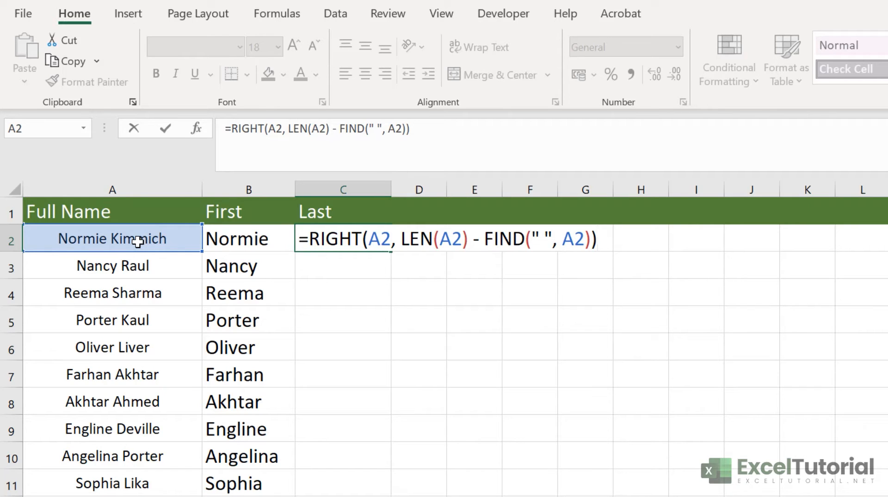
{"action": "key", "text": "Return"}
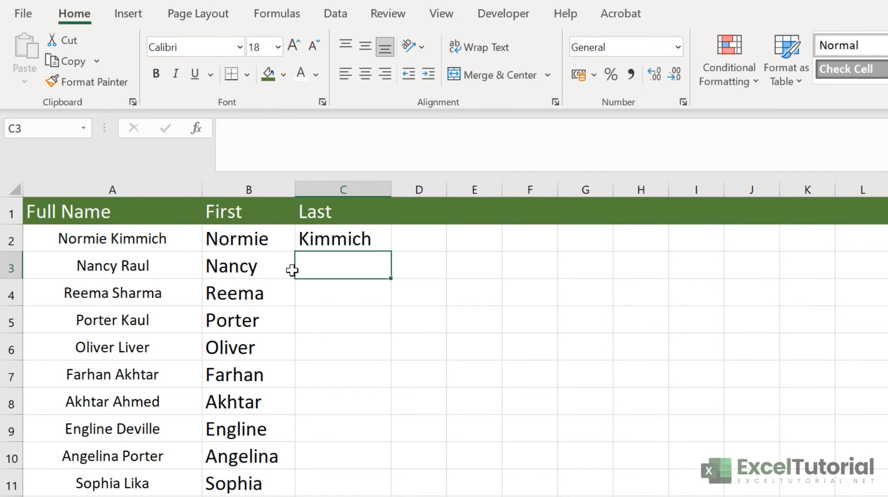
Fill the last-name formula from C2 down through C15 and check the filled cells
{"action": "left_click", "coordinate": [333, 241]}
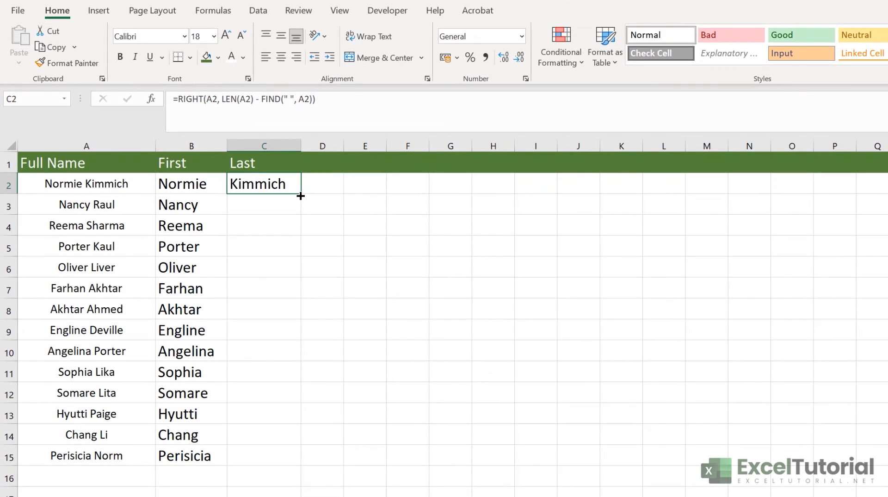
{"action": "double_click", "coordinate": [391, 253]}
{"action": "left_click", "coordinate": [242, 329]}
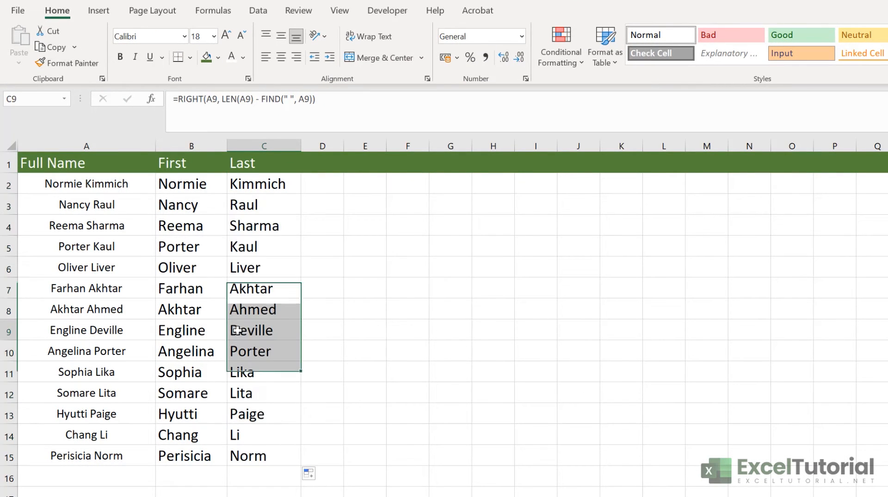
{"action": "left_click", "coordinate": [254, 183]}
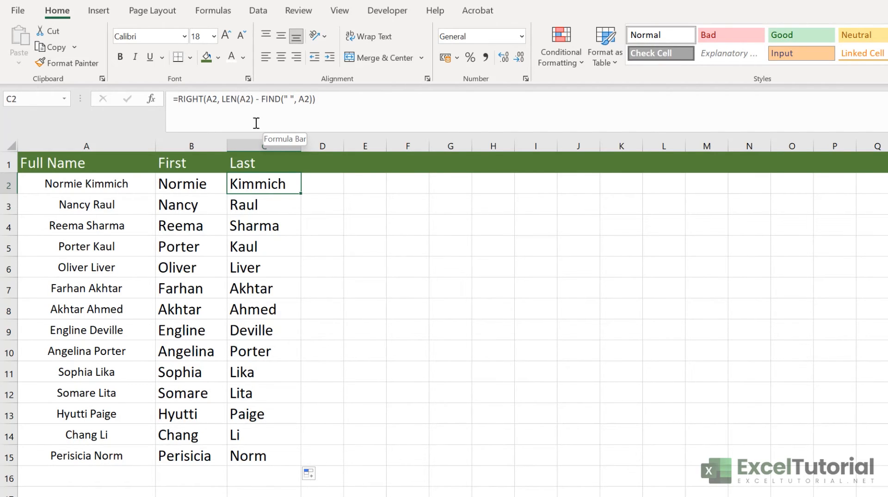
{"action": "left_click_drag", "start_coordinate": [273, 176], "coordinate": [300, 466]}
{"action": "left_click", "coordinate": [252, 216]}
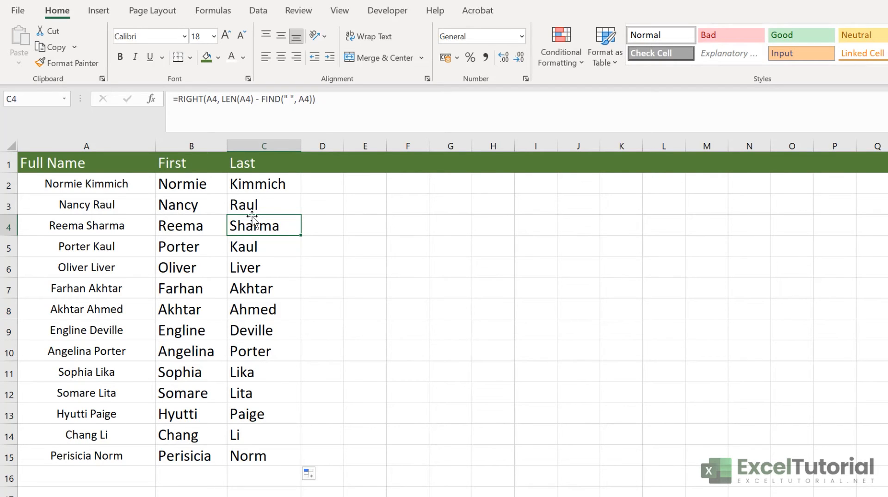
Inspect the full name in A2 and neighbouring entries for the separator between first and last name
{"action": "left_click", "coordinate": [85, 181]}
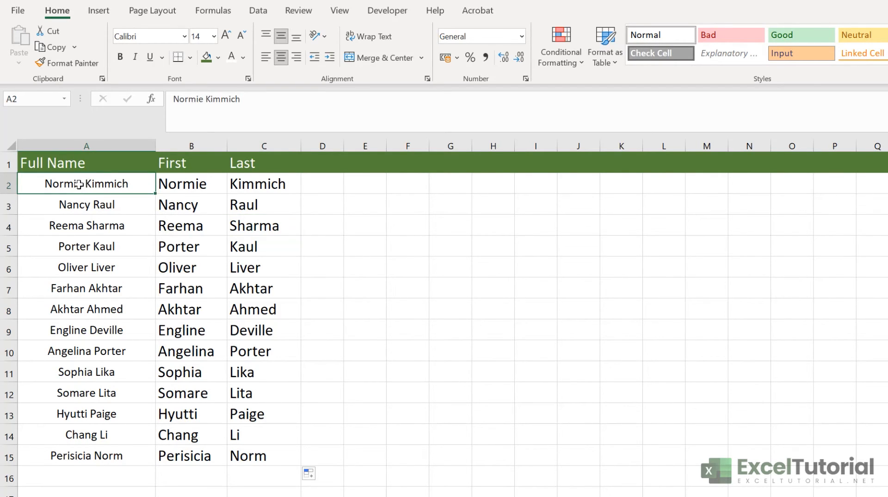
{"action": "double_click", "coordinate": [85, 182]}
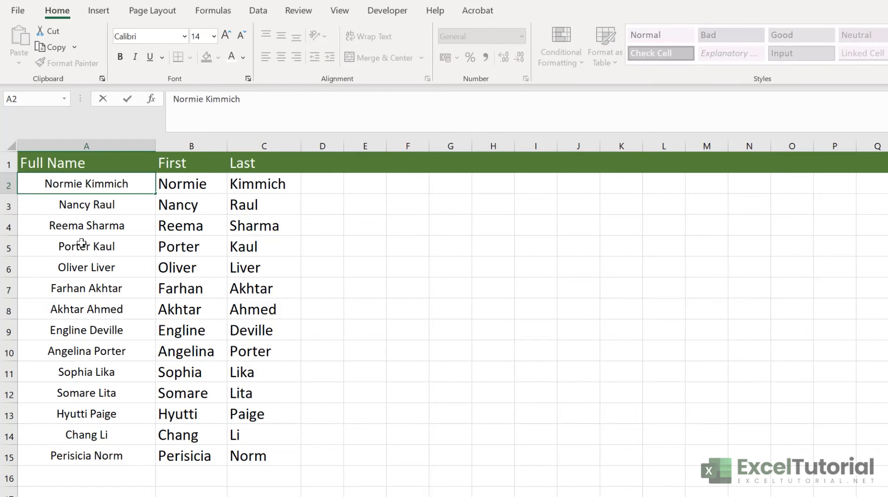
{"action": "left_click", "coordinate": [123, 283]}
{"action": "left_click", "coordinate": [117, 218]}
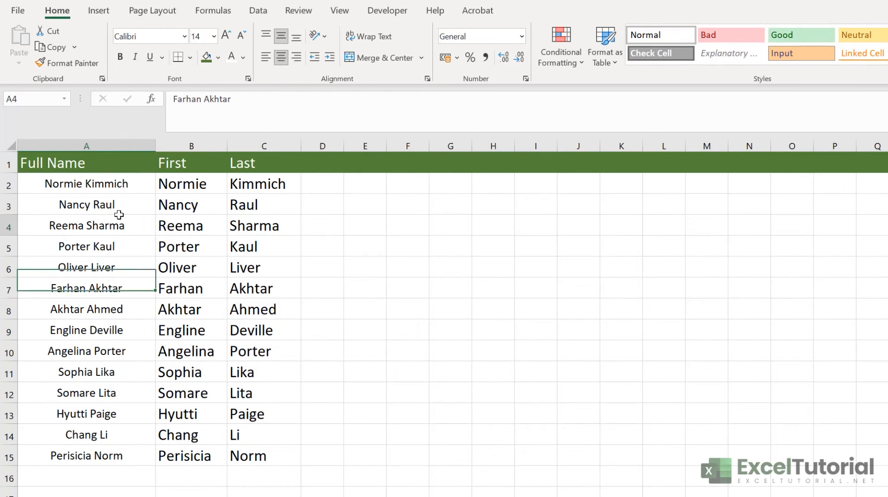
{"action": "double_click", "coordinate": [100, 183]}
{"action": "left_click_drag", "start_coordinate": [62, 186], "coordinate": [88, 186]}
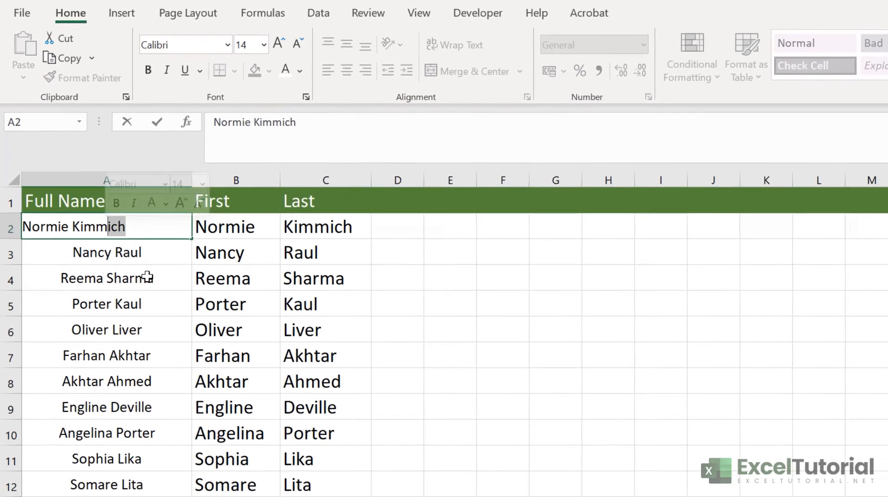
{"action": "left_click", "coordinate": [147, 277]}
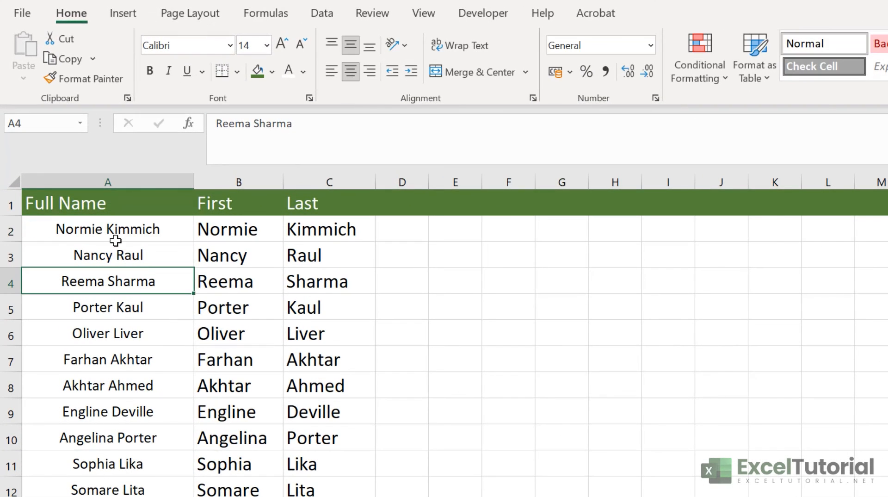
Insert a comma directly after the first name in A2, keeping the space before the last name
{"action": "left_click", "coordinate": [118, 231]}
{"action": "double_click", "coordinate": [98, 227]}
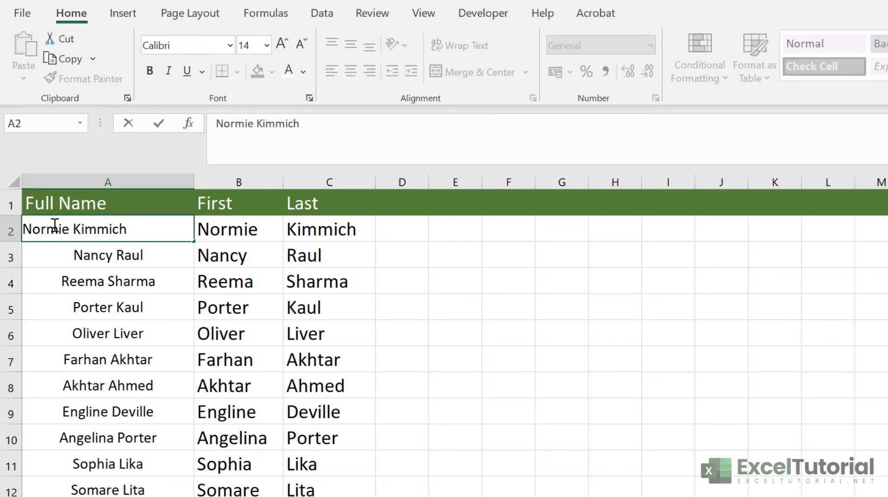
{"action": "left_click", "coordinate": [70, 228]}
{"action": "type", "text": ","}
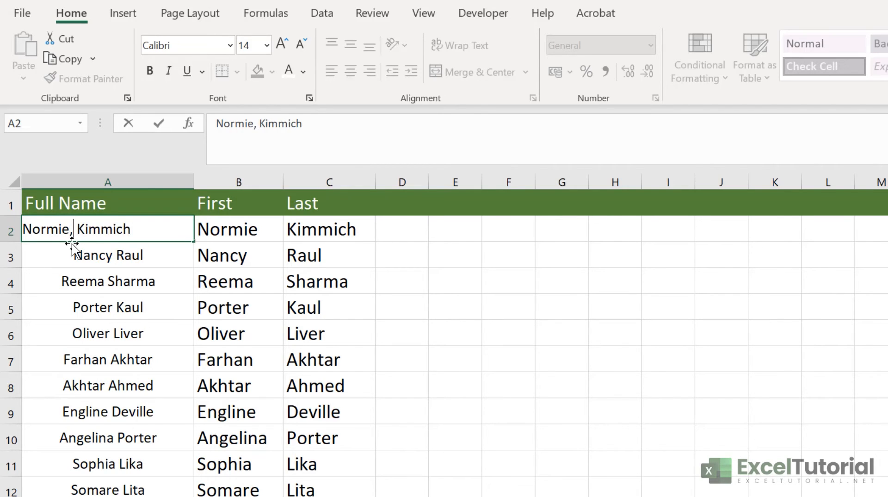
{"action": "key", "text": "Return"}
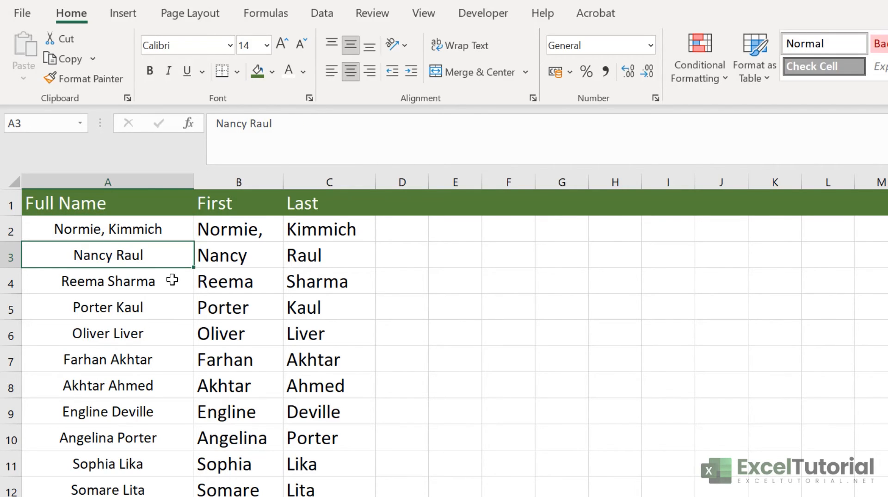
Change the first-name formula in B2 to =LEFT(A2, FIND(",", A2)-1) so that it splits at the comma
{"action": "left_click", "coordinate": [254, 231]}
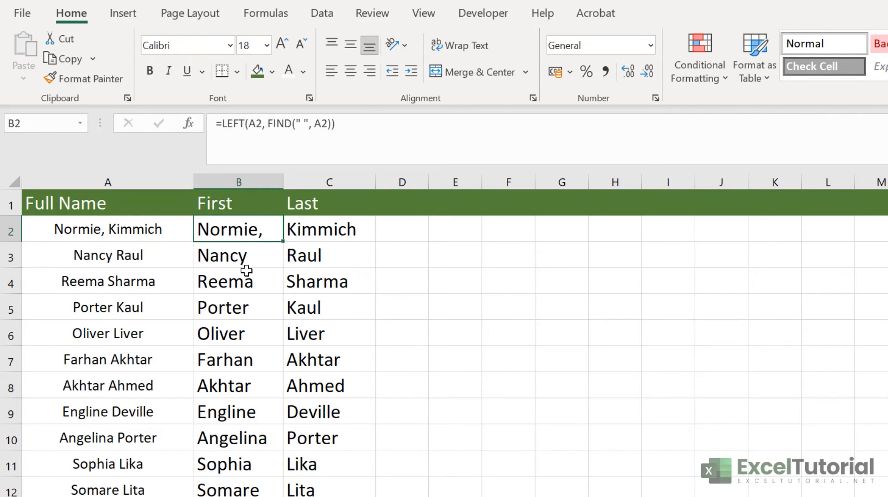
{"action": "double_click", "coordinate": [262, 230]}
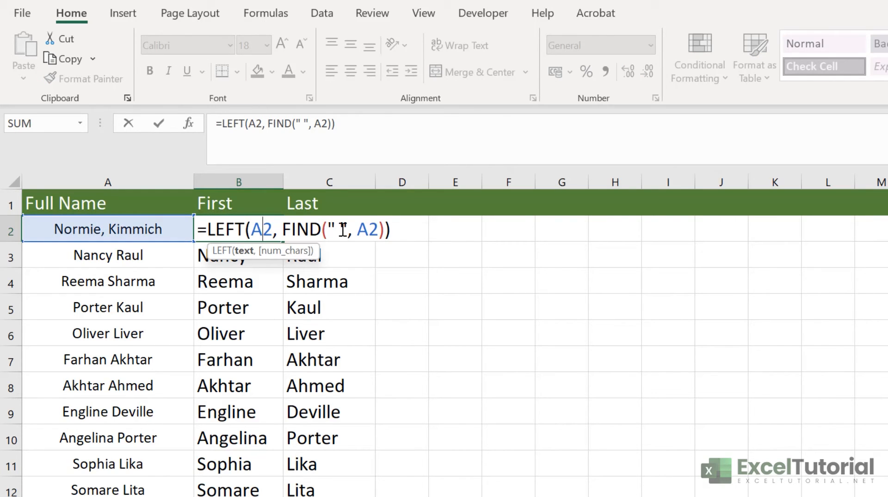
{"action": "left_click", "coordinate": [341, 230]}
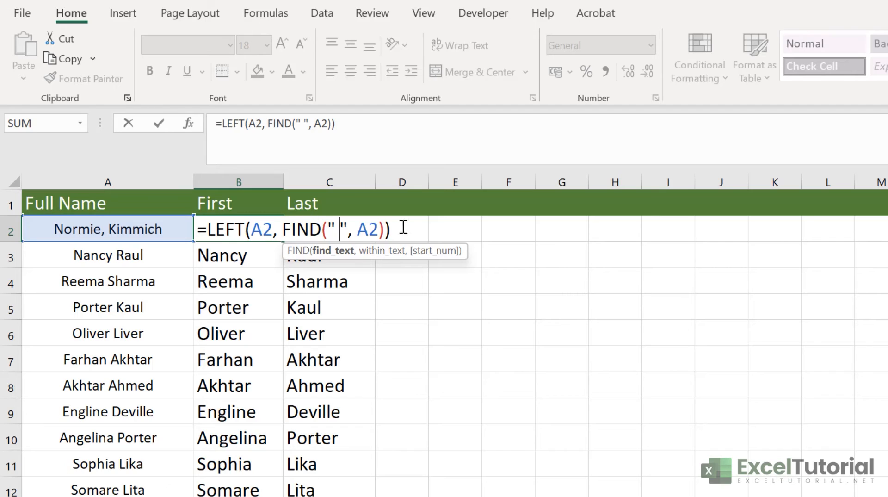
{"action": "key", "text": "BackSpace"}
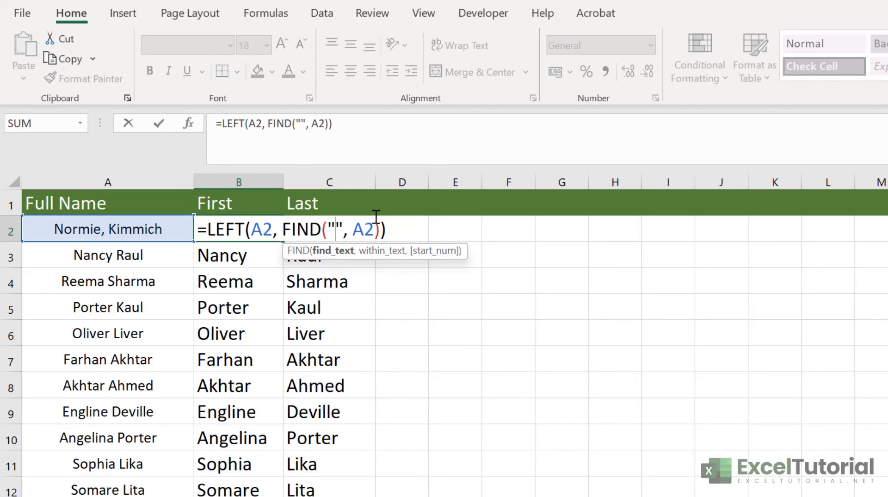
{"action": "type", "text": ","}
{"action": "left_click", "coordinate": [387, 230]}
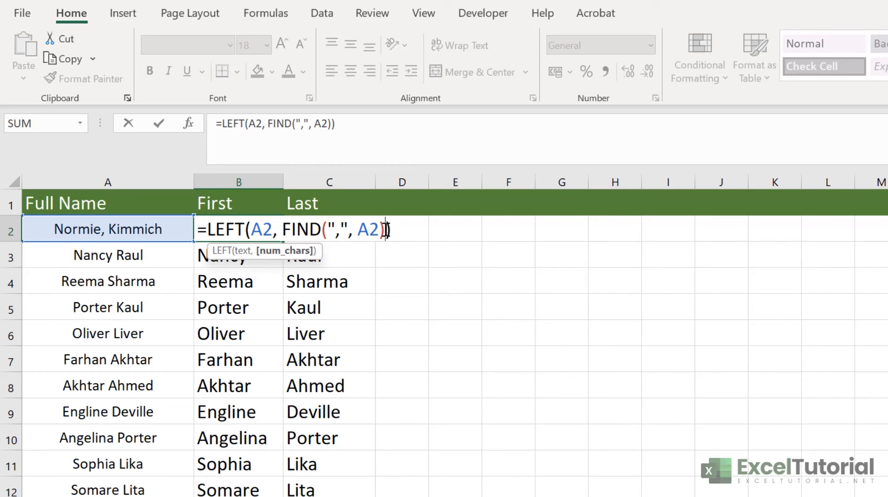
{"action": "type", "text": "-1"}
{"action": "left_click", "coordinate": [413, 231]}
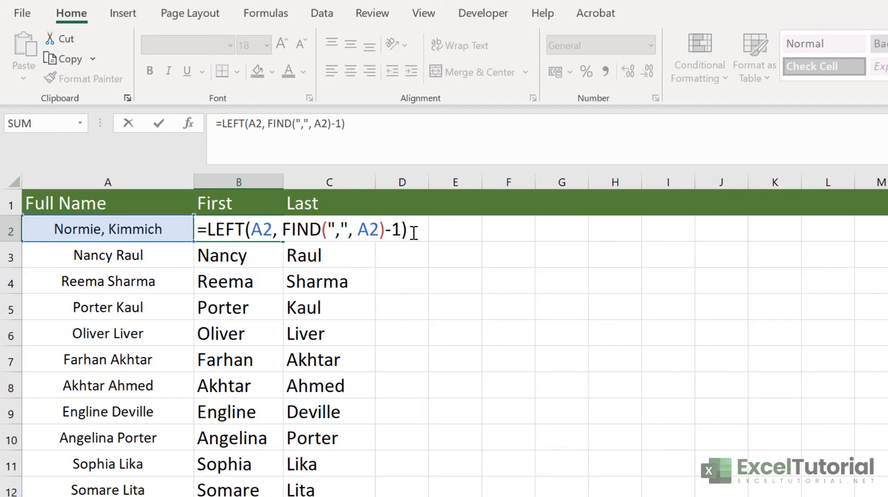
{"action": "key", "text": "Return"}
{"action": "left_click", "coordinate": [231, 230]}
Compare the formulas in B2 and C2, and replace the space with a comma as the FIND text in C2's last-name formula
{"action": "left_click", "coordinate": [348, 229]}
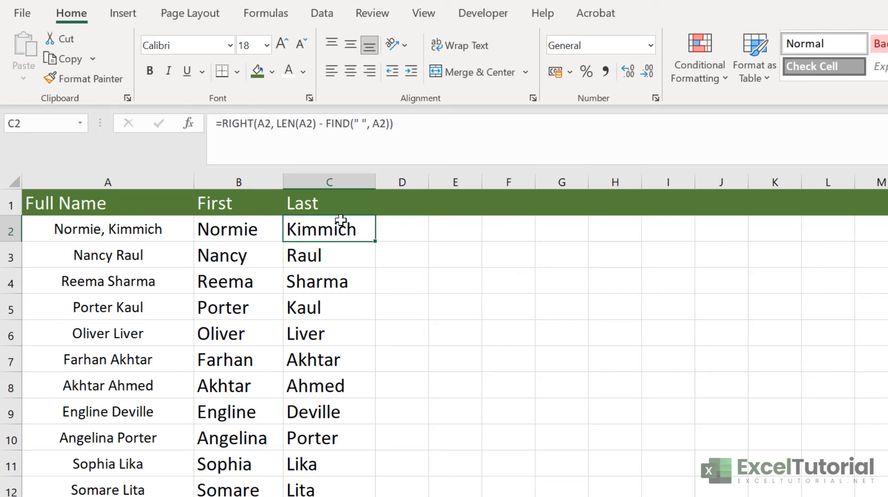
{"action": "left_click", "coordinate": [255, 229]}
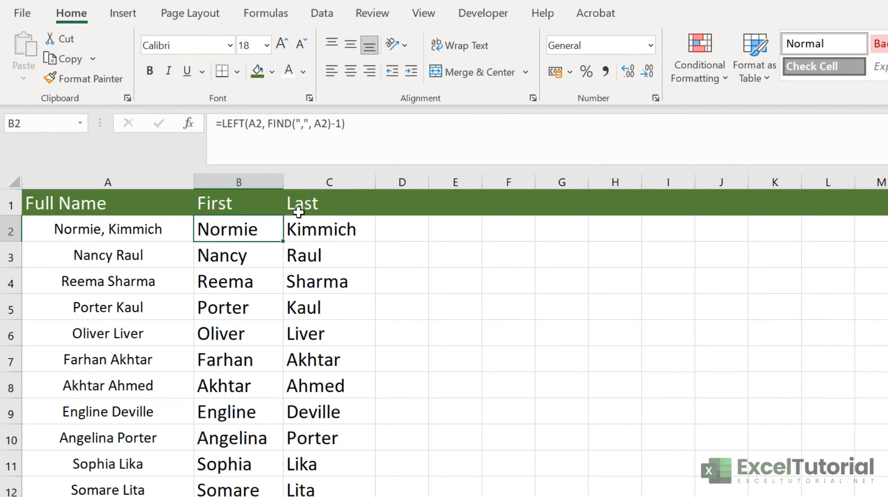
{"action": "left_click", "coordinate": [336, 229]}
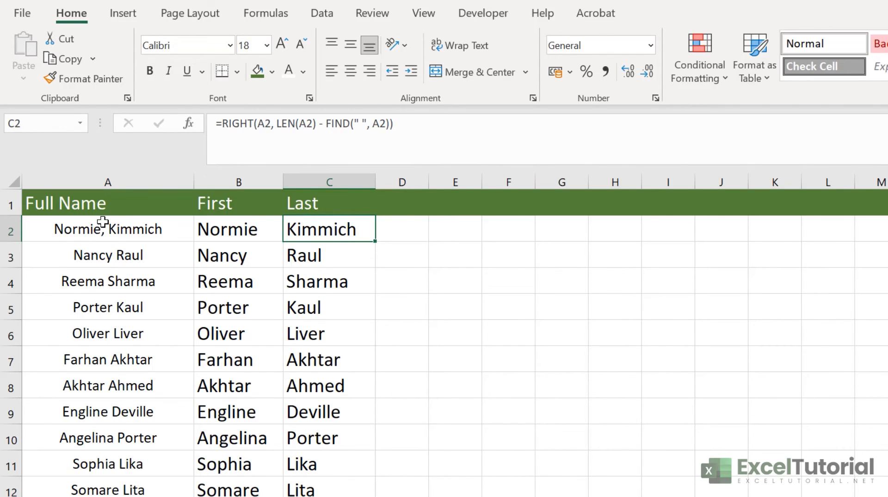
{"action": "double_click", "coordinate": [347, 231]}
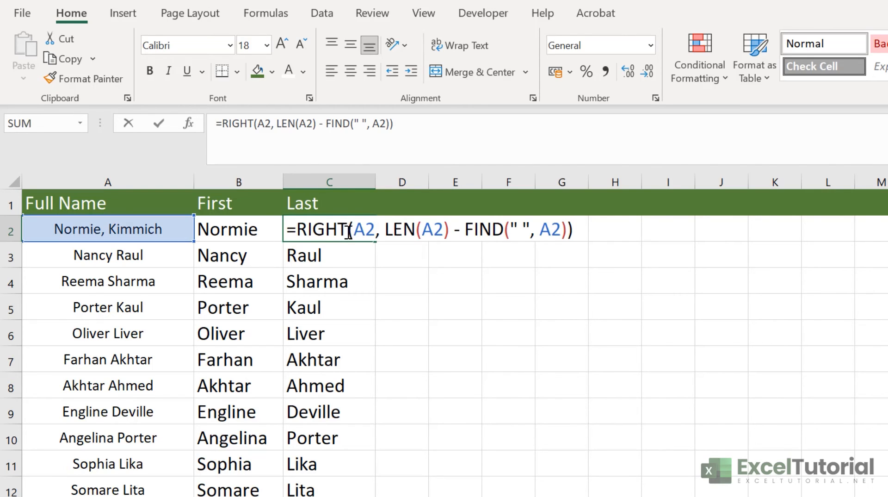
{"action": "left_click", "coordinate": [521, 226]}
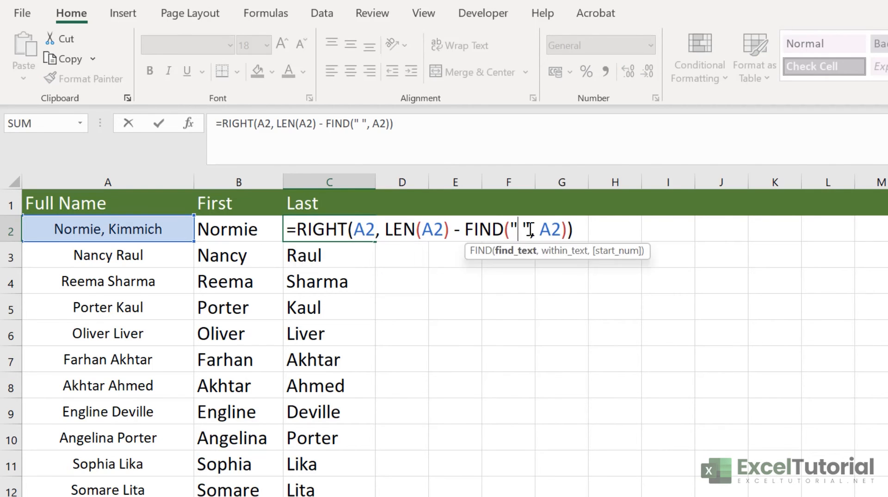
{"action": "key", "text": "BackSpace"}
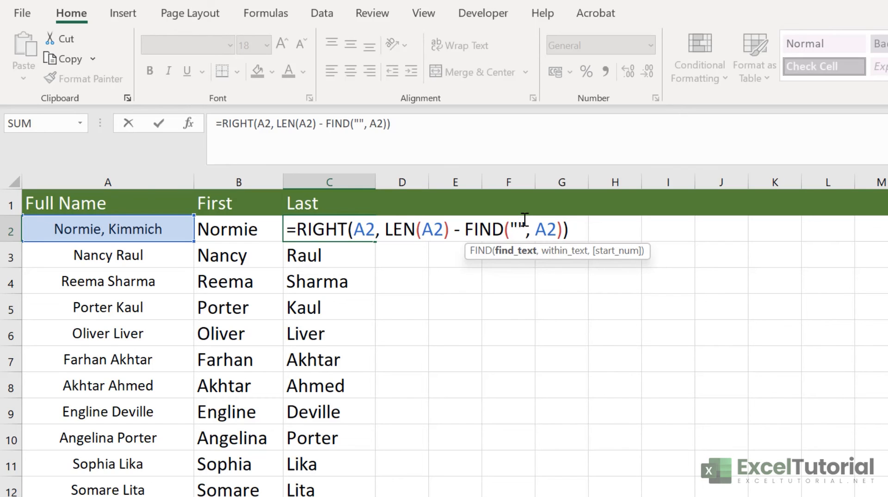
{"action": "type", "text": ","}
{"action": "key", "text": "Return"}
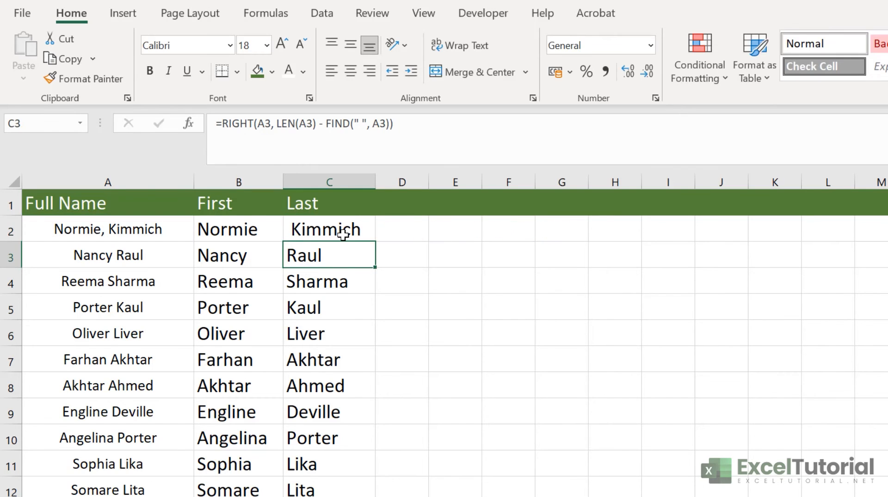
Enter =LEN(C2) in F2 to count the characters of the extracted last name, including any leading space
{"action": "left_click", "coordinate": [298, 230]}
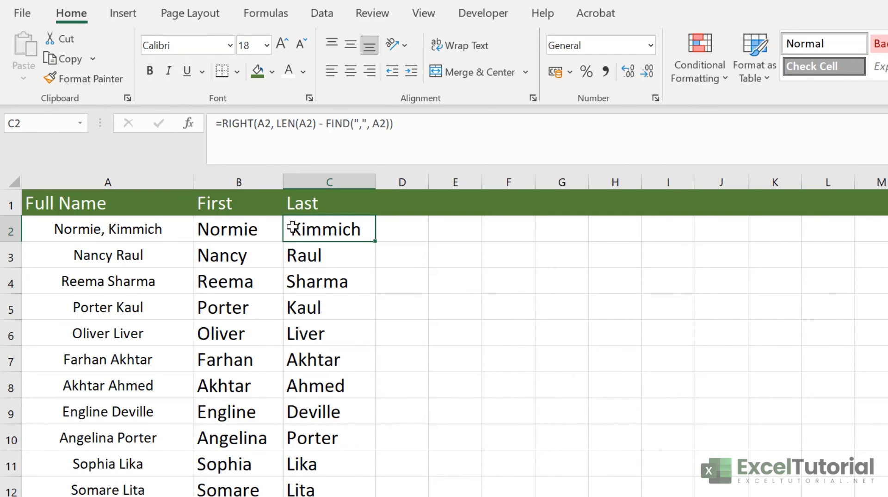
{"action": "double_click", "coordinate": [513, 230]}
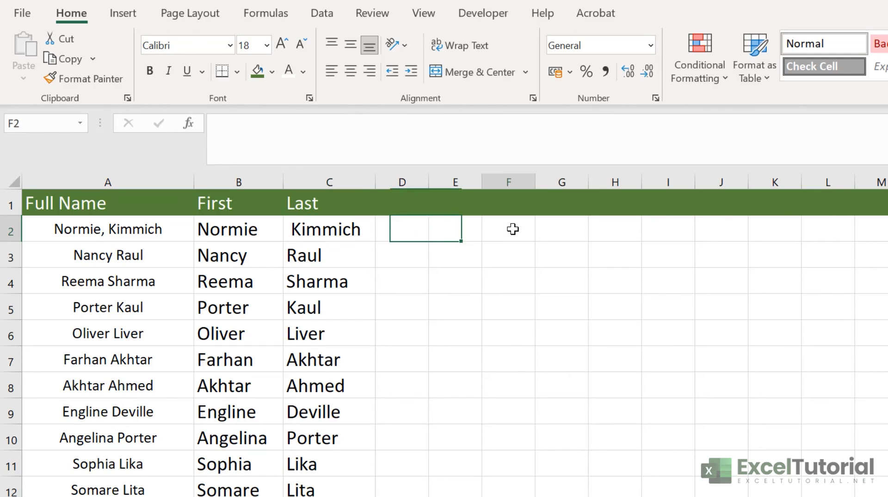
{"action": "type", "text": "=LEN("}
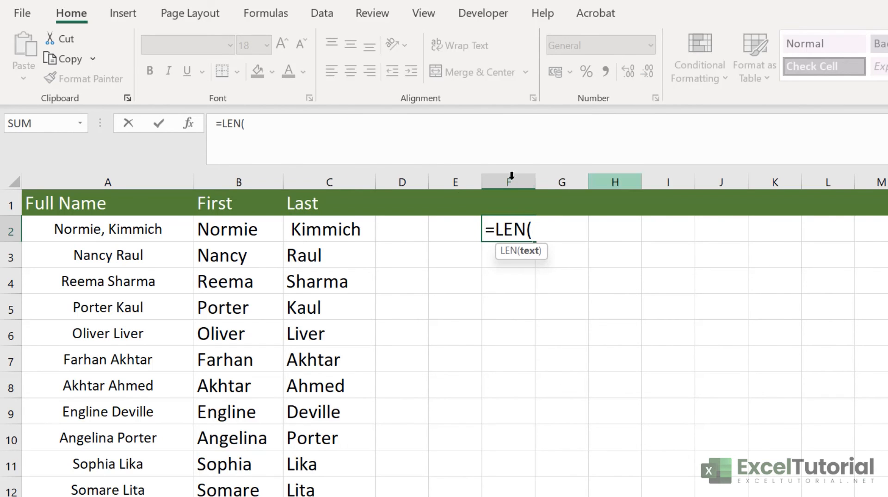
{"action": "left_click", "coordinate": [333, 228]}
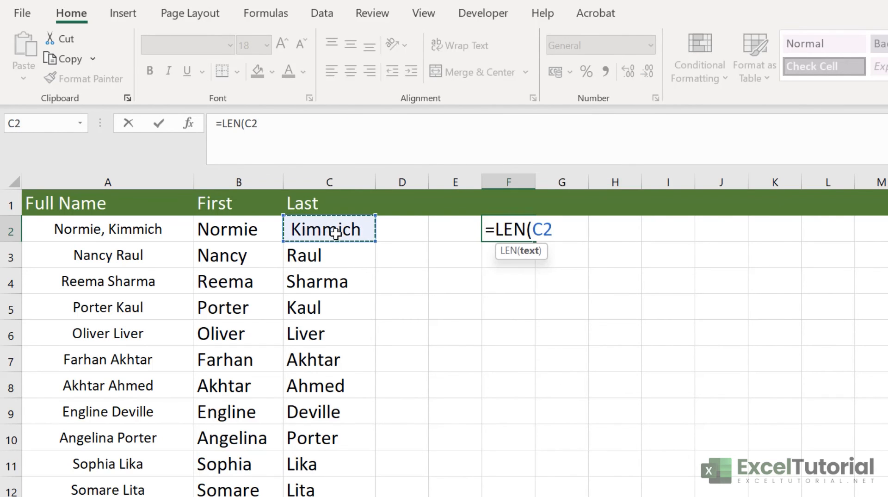
{"action": "type", "text": ")"}
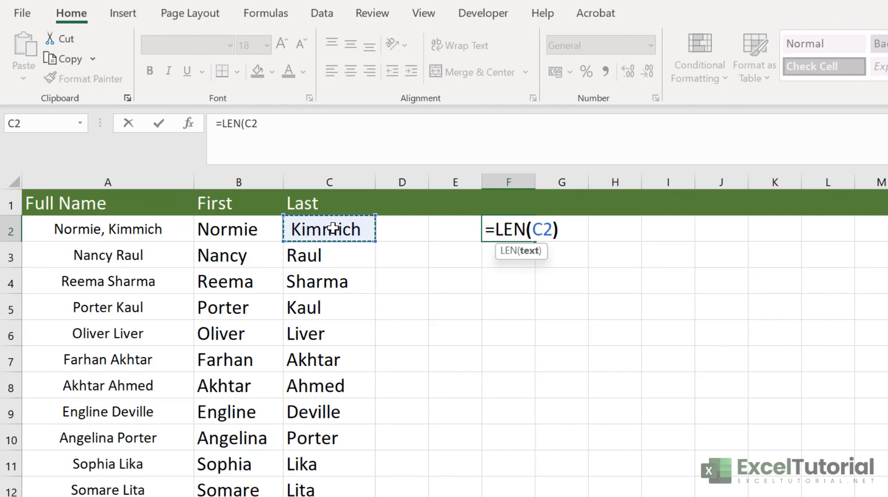
{"action": "key", "text": "Return"}
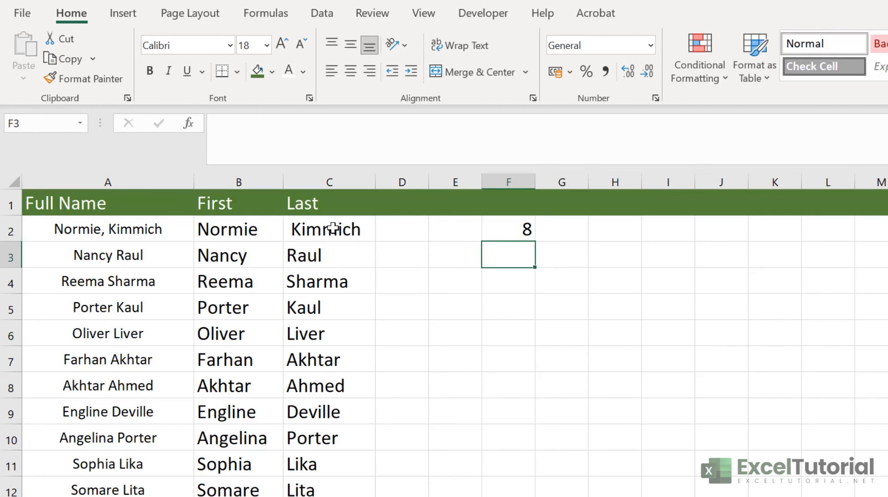
{"action": "left_click", "coordinate": [532, 231]}
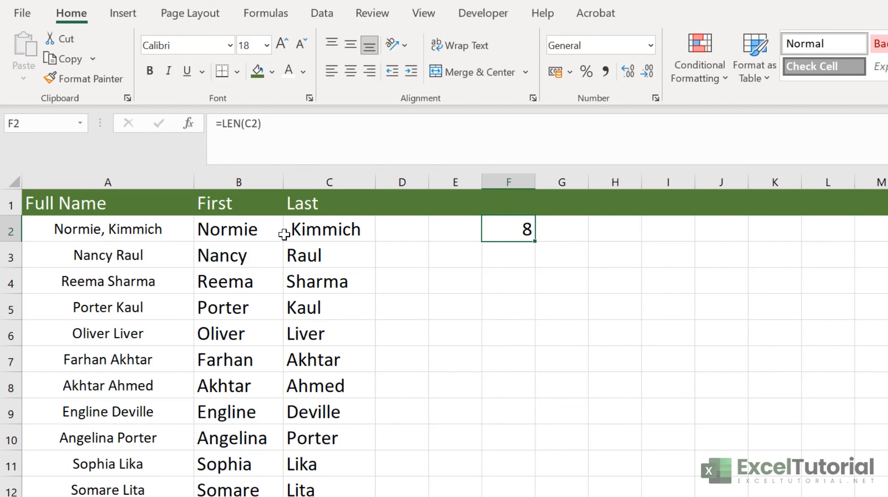
Change the last-name formula in C2 to =RIGHT(A2, LEN(A2) - FIND(",", A2)-1) and check its character count in F2
{"action": "left_click", "coordinate": [324, 229]}
{"action": "double_click", "coordinate": [332, 229]}
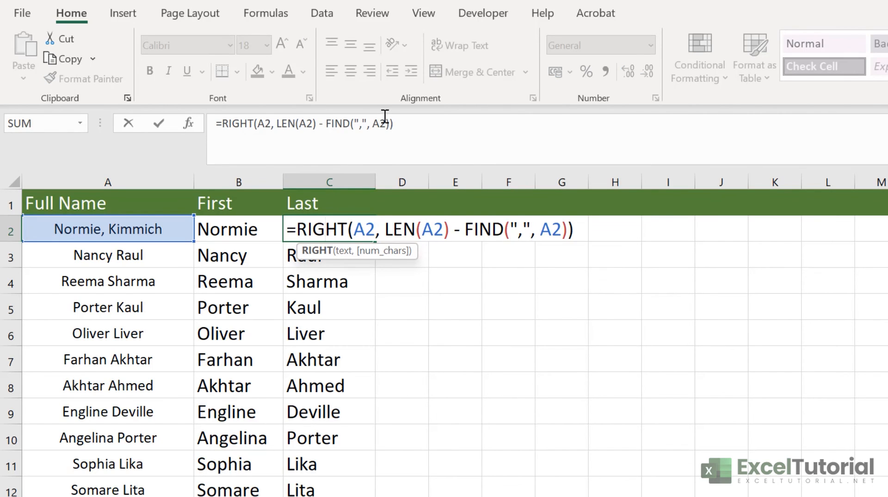
{"action": "left_click", "coordinate": [568, 228]}
{"action": "type", "text": "-1"}
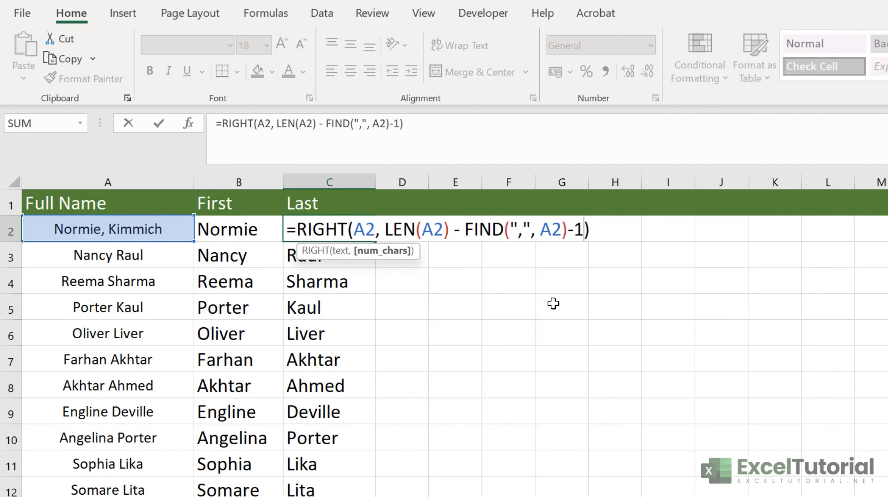
{"action": "key", "text": "Return"}
{"action": "left_click", "coordinate": [318, 222]}
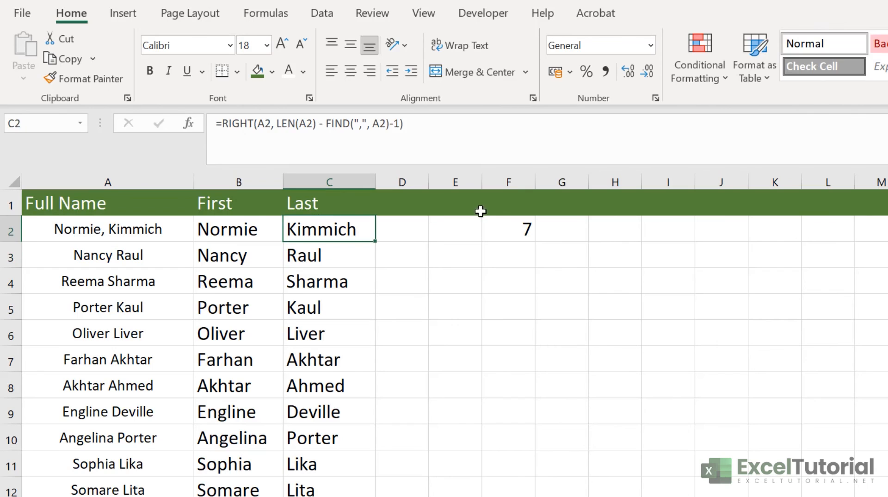
{"action": "left_click", "coordinate": [525, 224]}
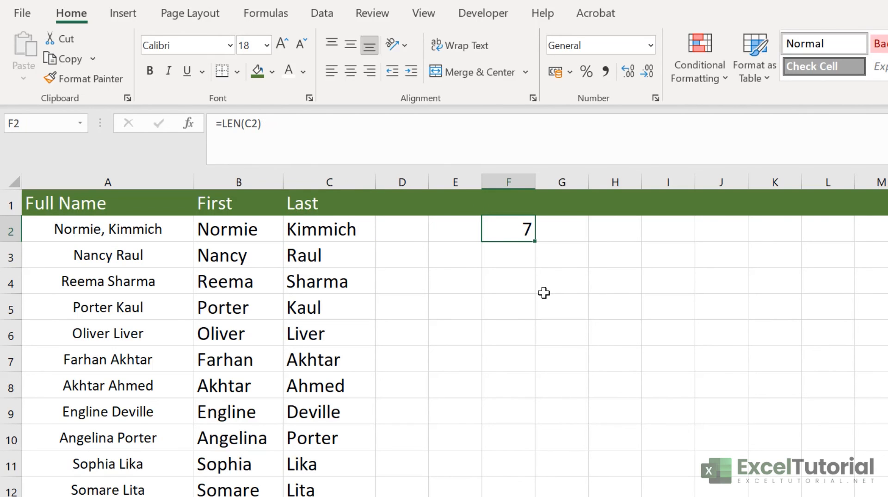
{"action": "left_click", "coordinate": [347, 232]}
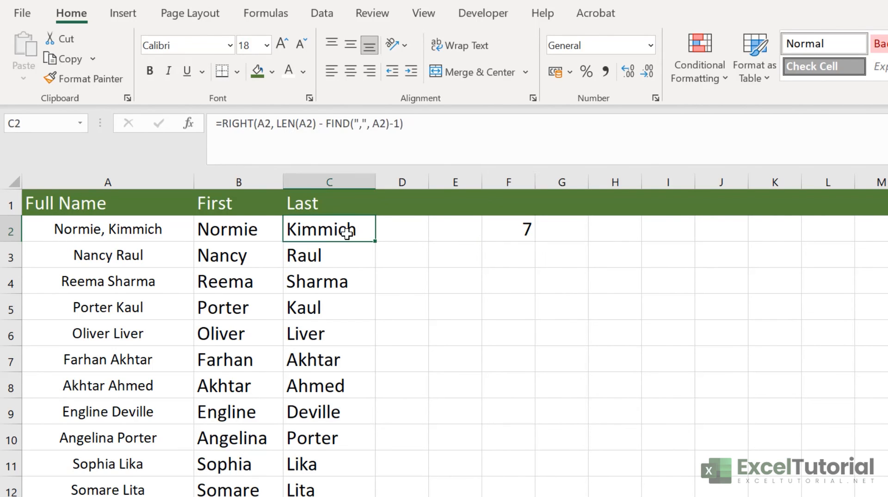